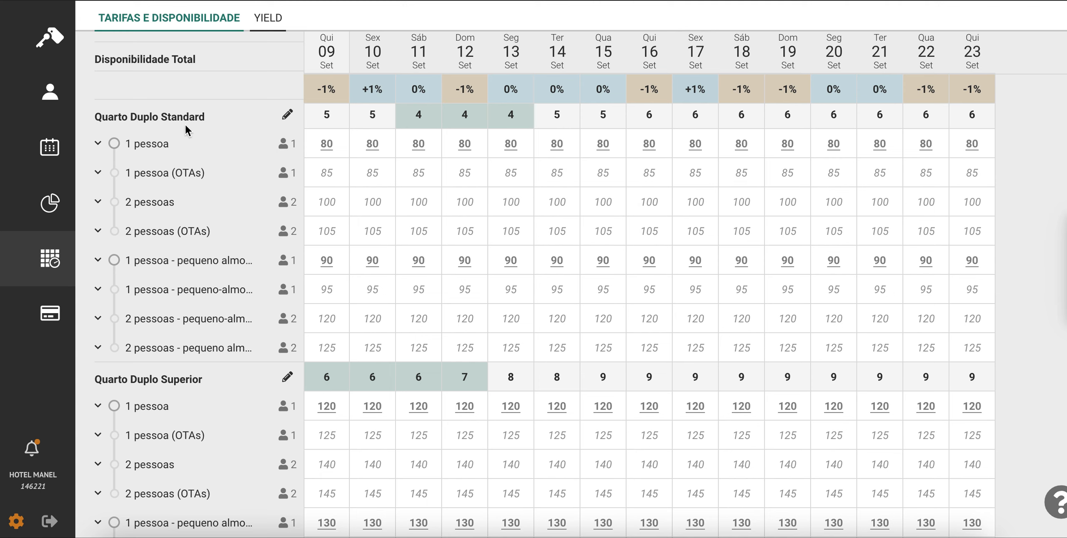
Step: Examine the room rates and availability and the competitor price comparison for 9 to 11 September
scroll(155, 384, "down", 1)
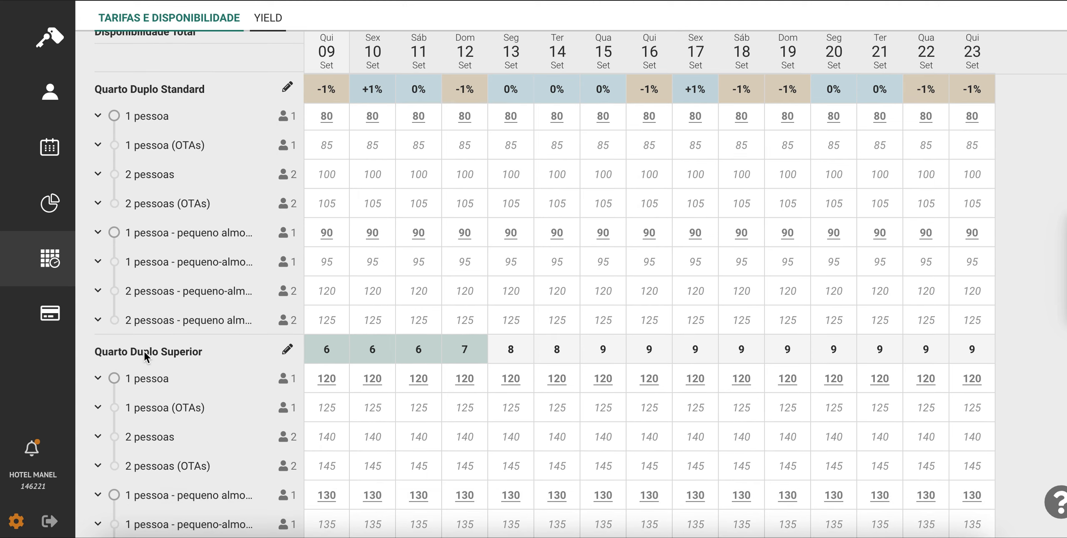
scroll(202, 354, "up", 2)
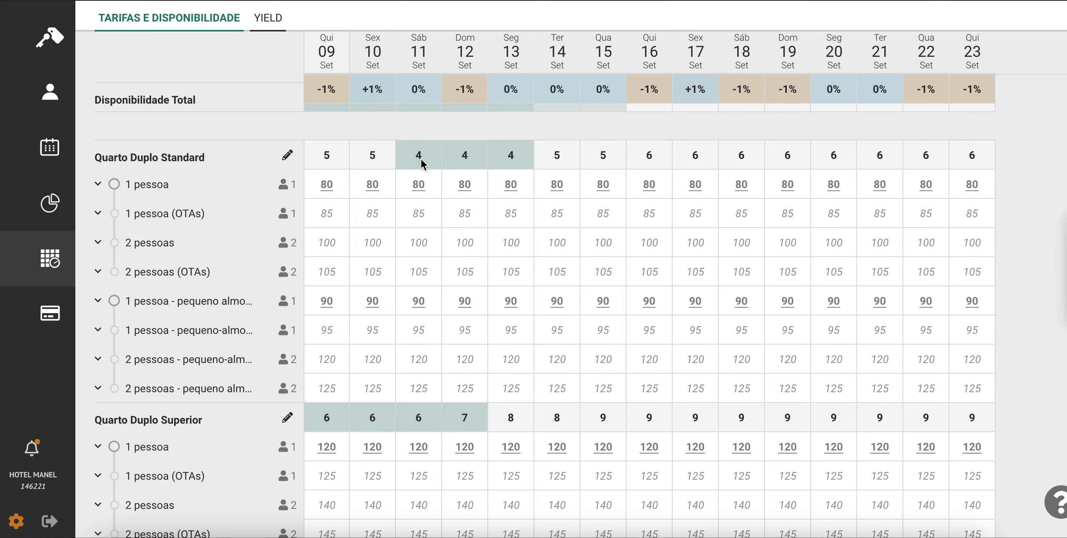
scroll(234, 449, "down", 1)
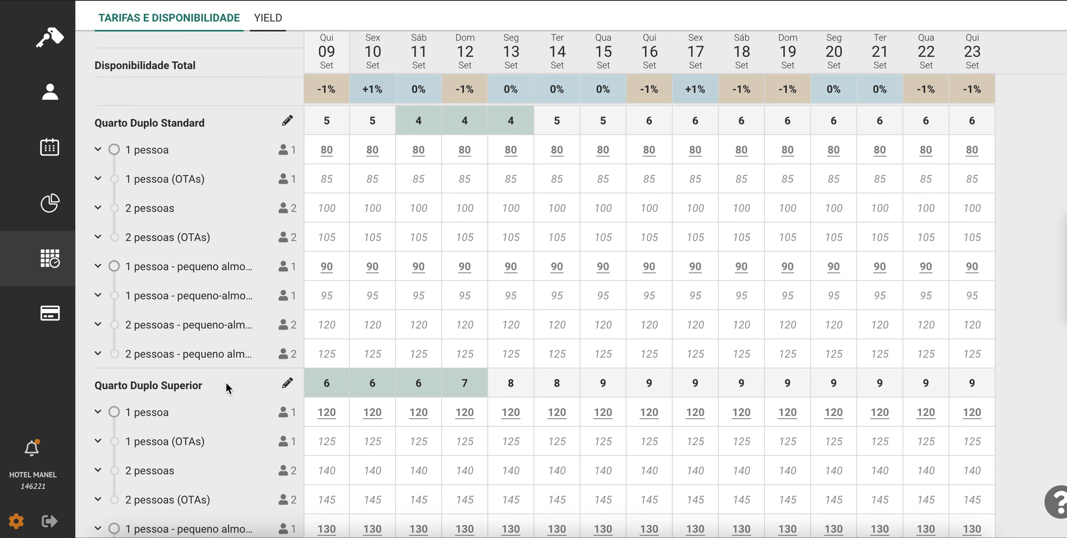
scroll(225, 381, "up", 1)
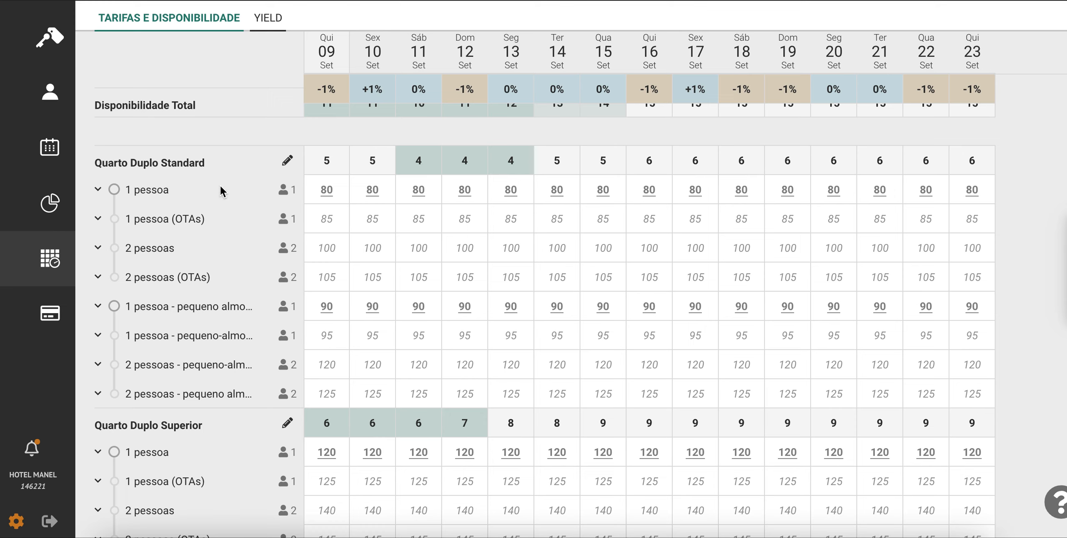
scroll(250, 207, "down", 1)
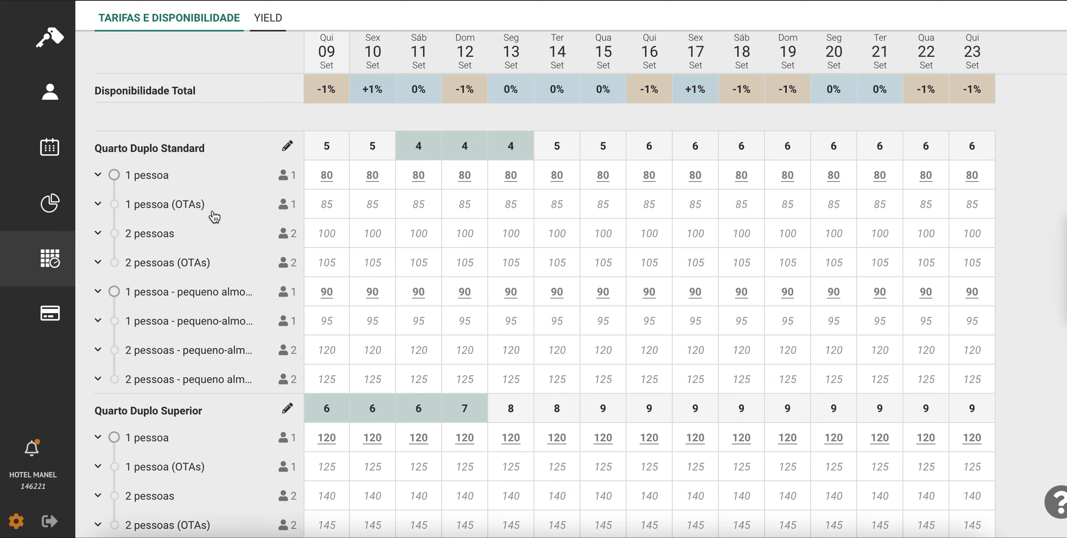
scroll(214, 217, "up", 3)
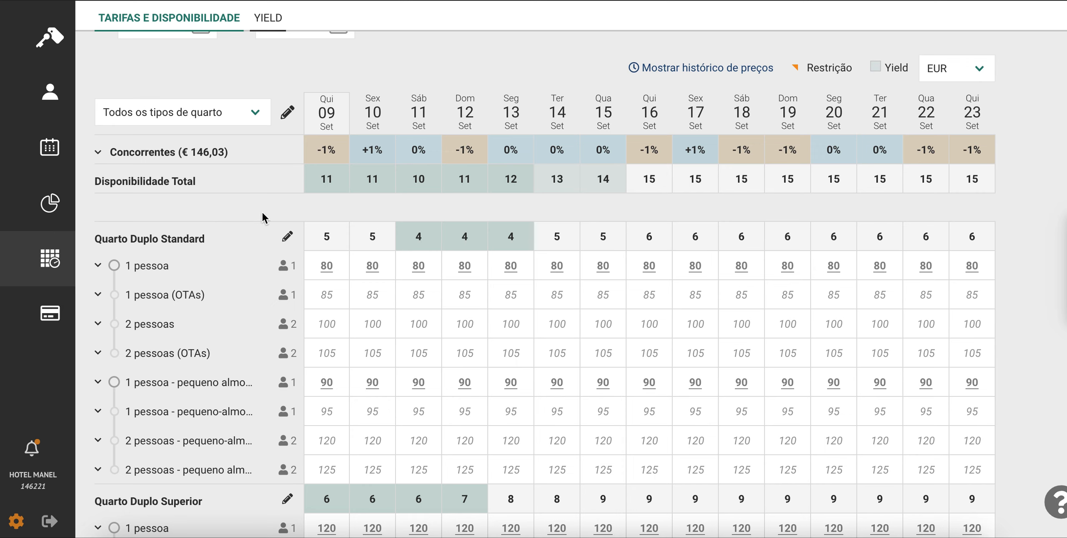
mouse_move(202, 145)
mouse_move(323, 153)
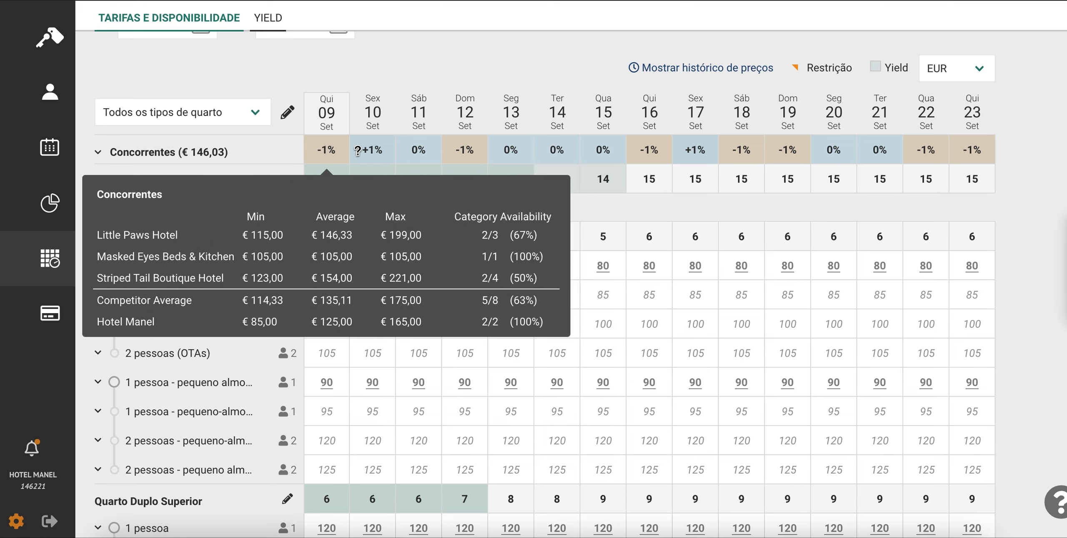
mouse_move(370, 151)
mouse_move(419, 150)
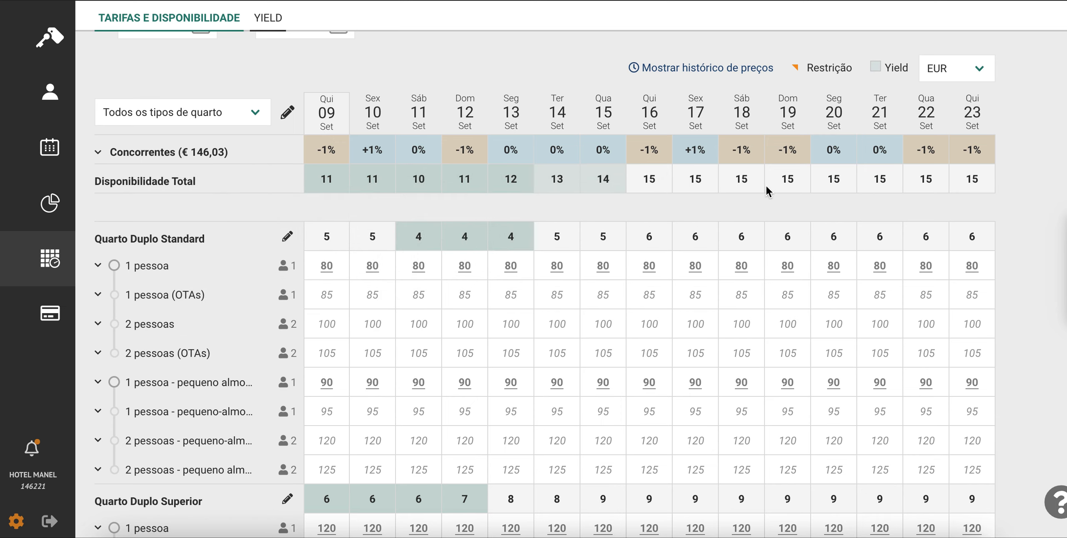
Step: Set the Quarto Duplo Standard rate for 1 pessoa on 14 September to 120, save it and collapse the rate's details
scroll(766, 190, "down", 2)
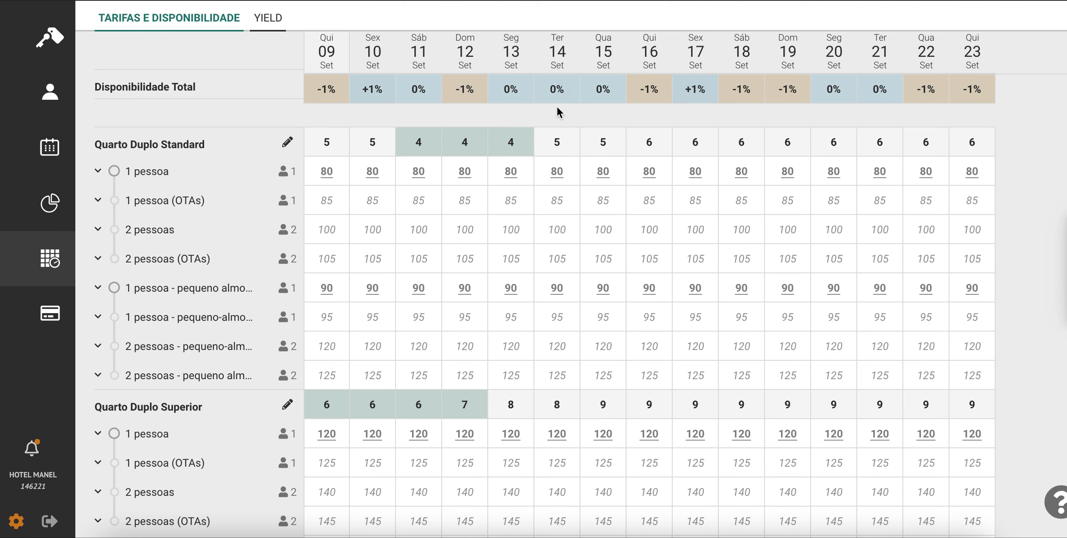
left_click(561, 173)
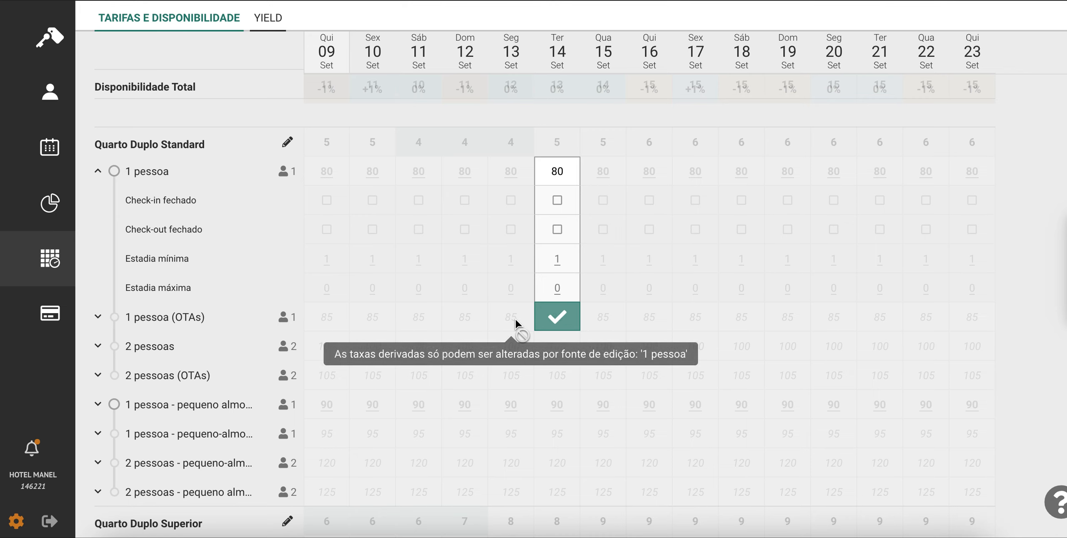
key("BackSpace")
key("BackSpace")
type("120")
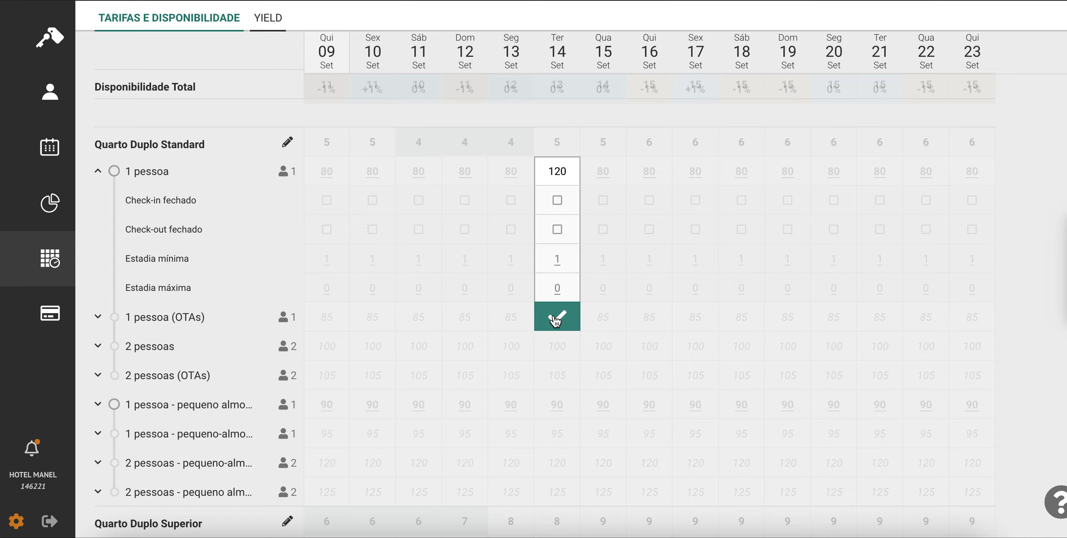
key("Return")
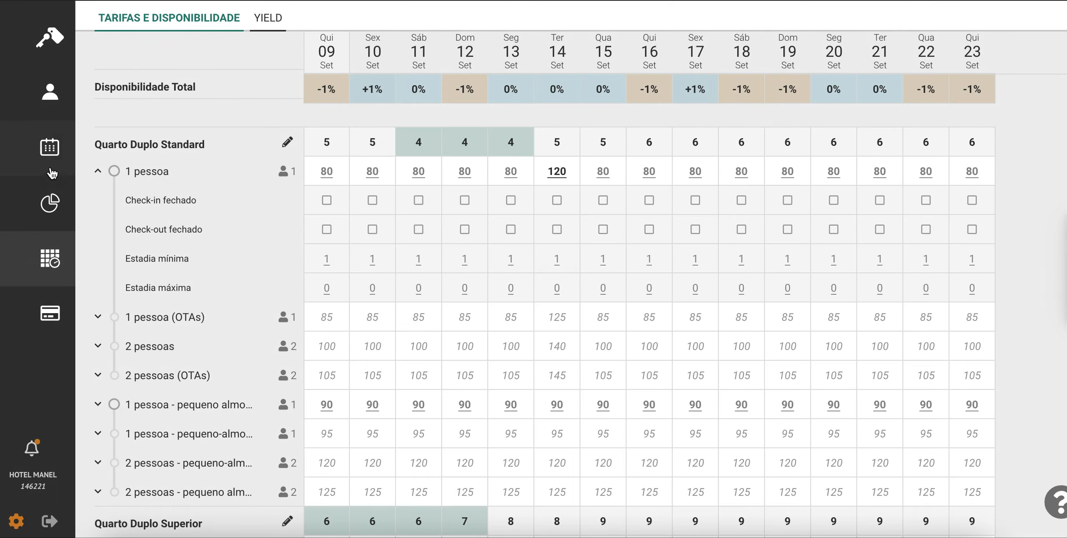
left_click(98, 171)
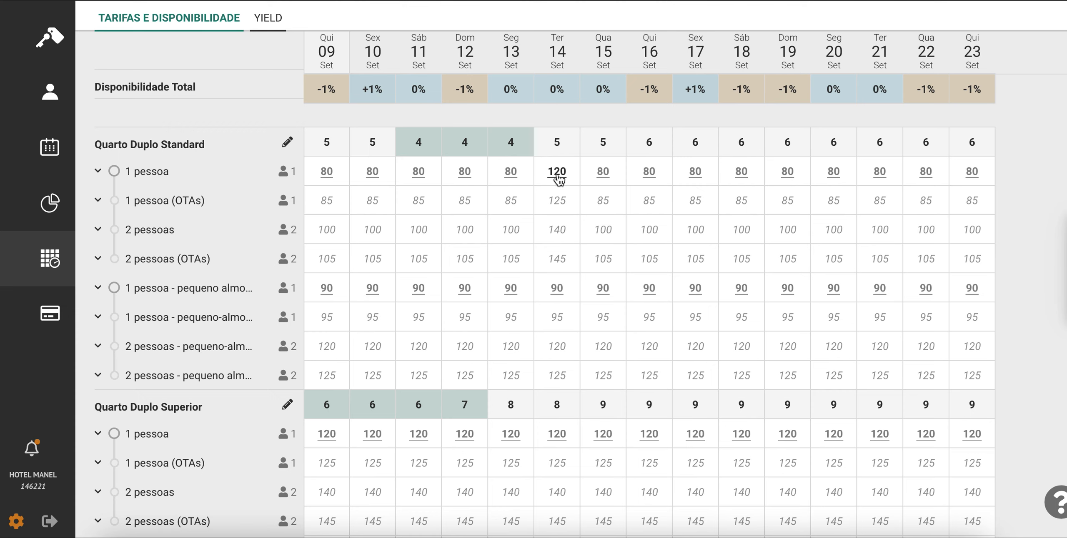
Step: Open rate management for Quarto Duplo Standard, set the end date to 31-10-2021 and exclude Fridays and Saturdays
mouse_move(567, 199)
left_click(288, 143)
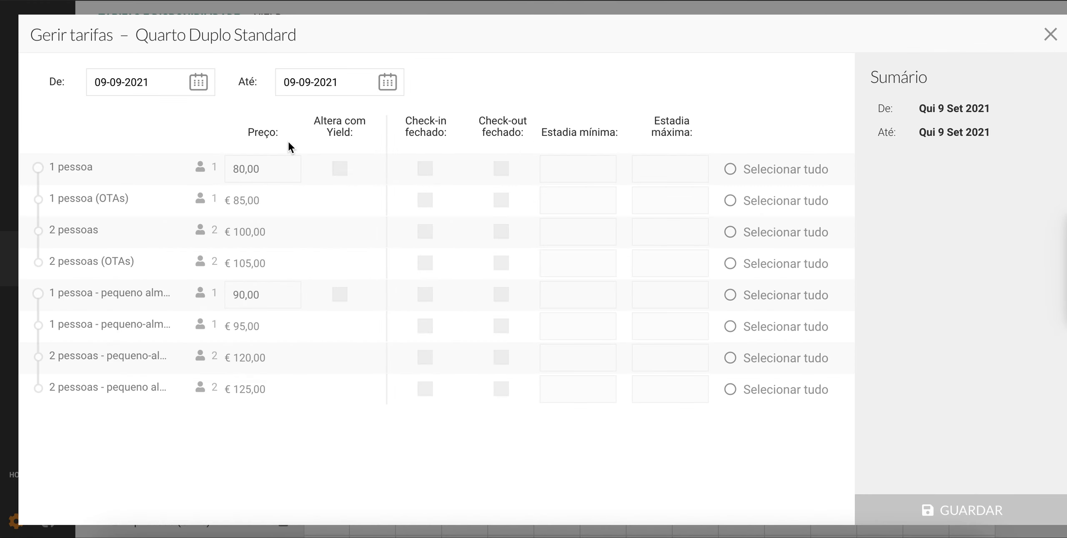
left_click(386, 83)
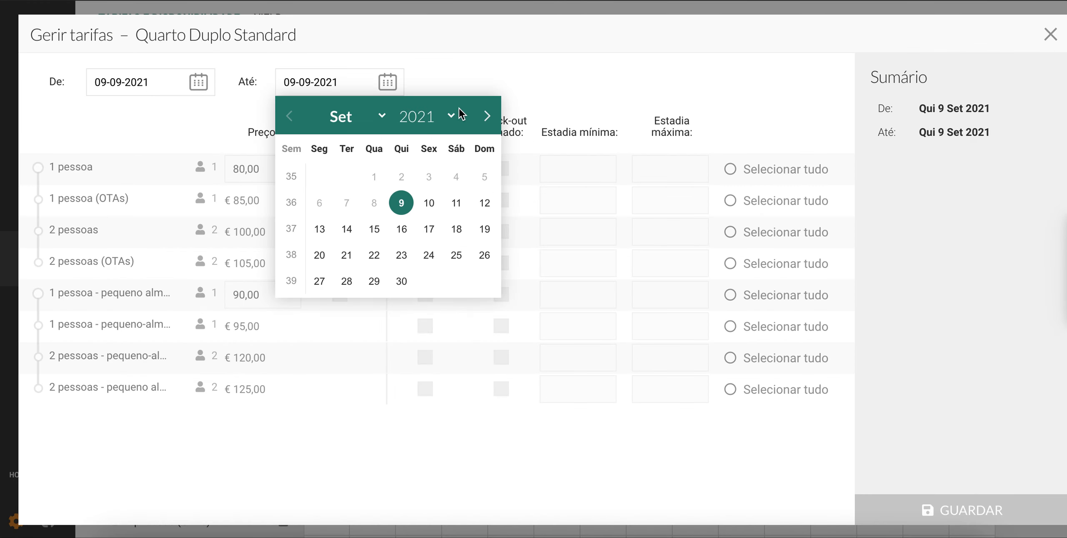
left_click(486, 115)
left_click(483, 281)
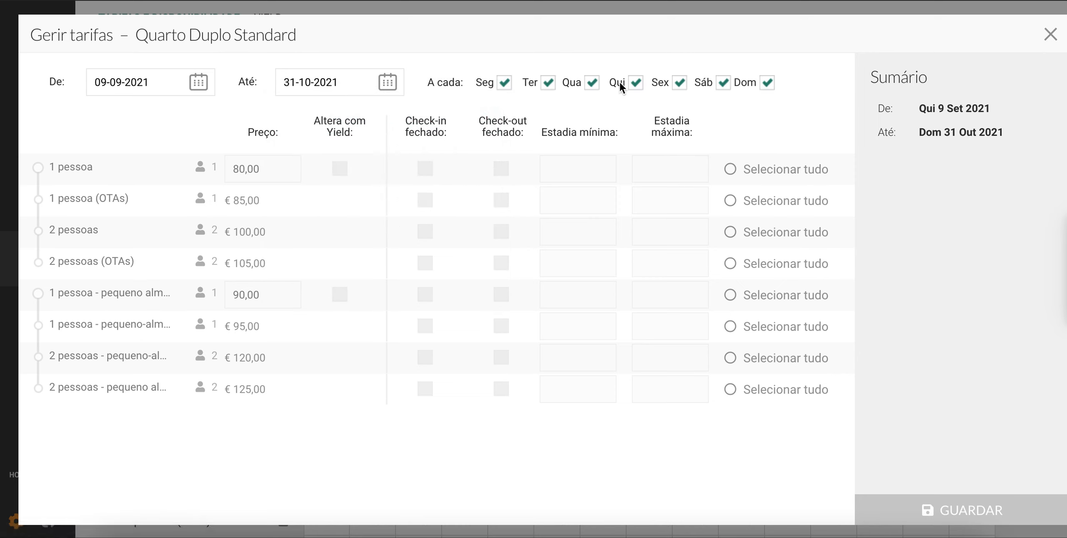
left_click(678, 82)
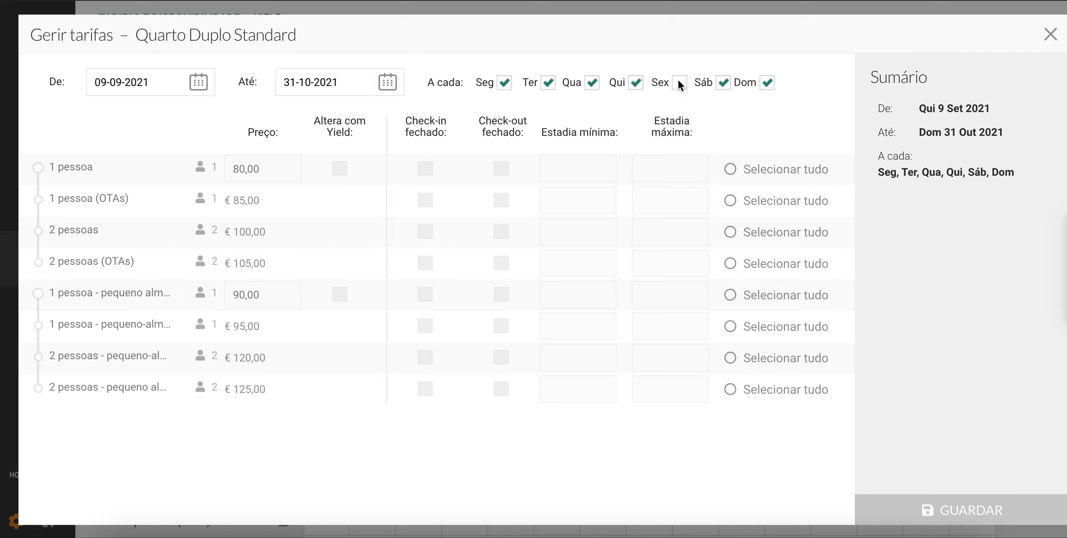
left_click(720, 82)
Step: Set the 1 pessoa price to 120,00 for Quarto Duplo Standard and save the rate changes
left_click(240, 169)
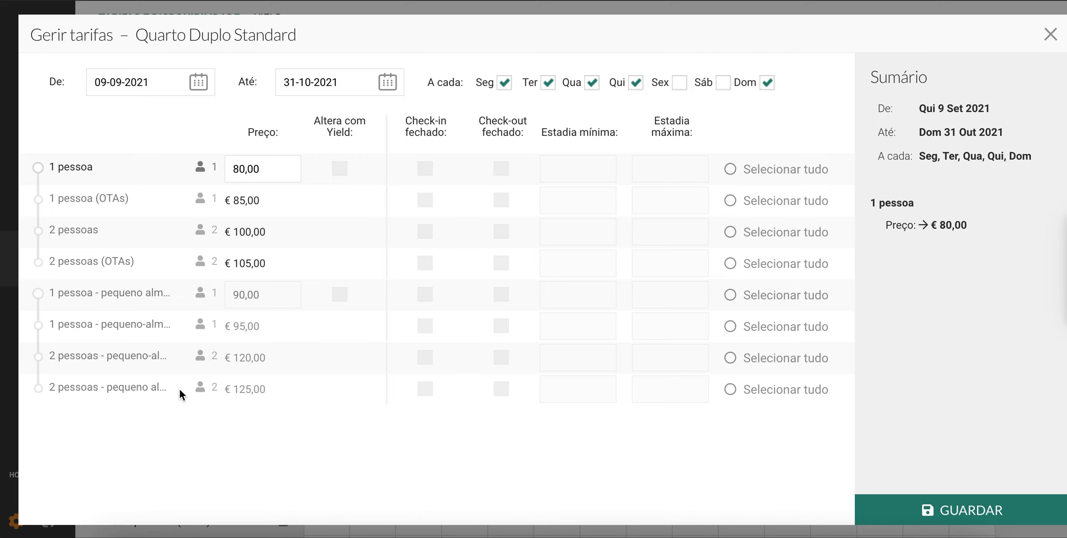
key("BackSpace")
type("12")
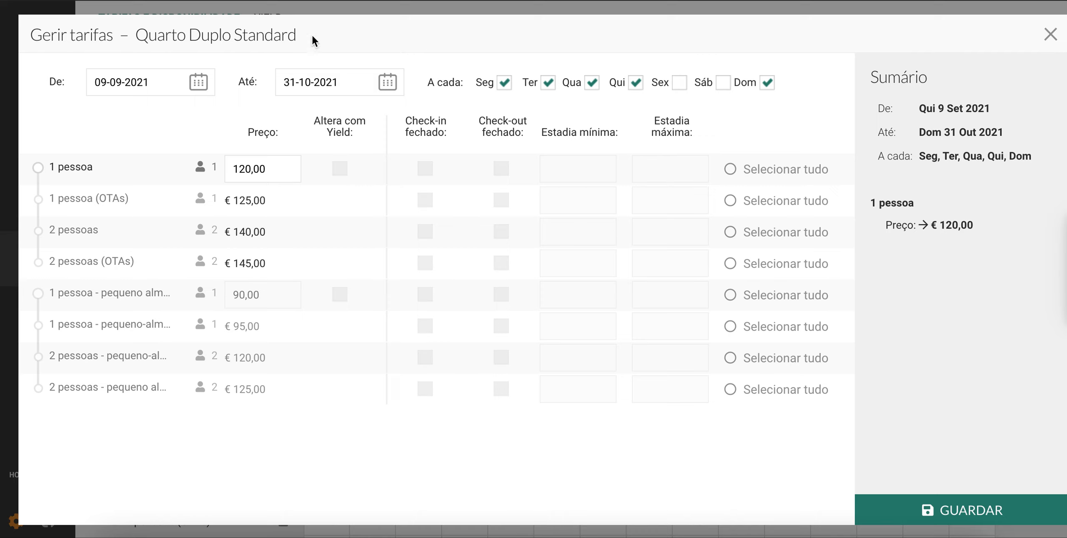
left_click_drag(298, 31, 134, 37)
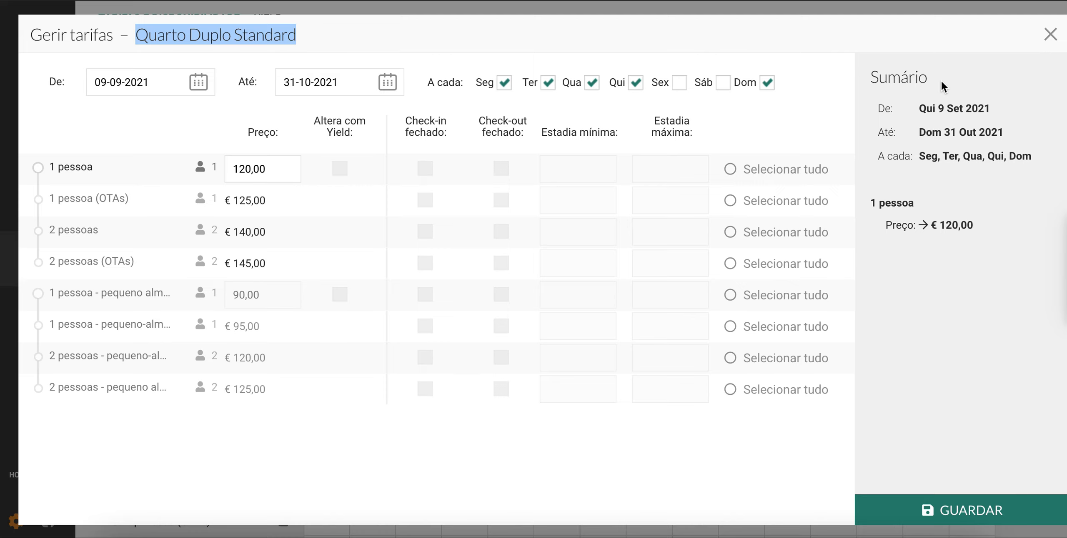
left_click(928, 503)
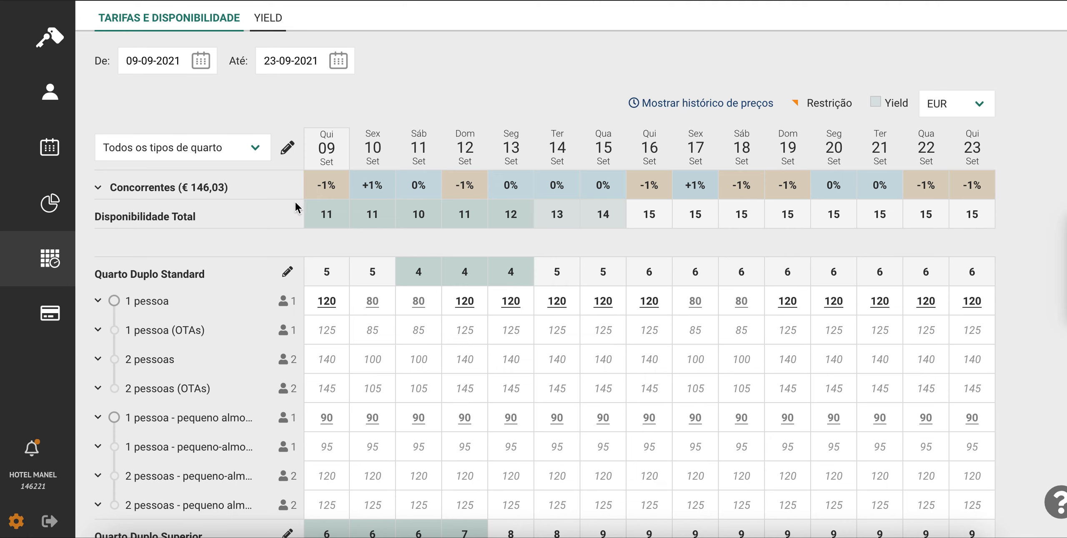
Step: Open bulk rate management for all room types and set the end date to 30-11-2021
left_click(287, 148)
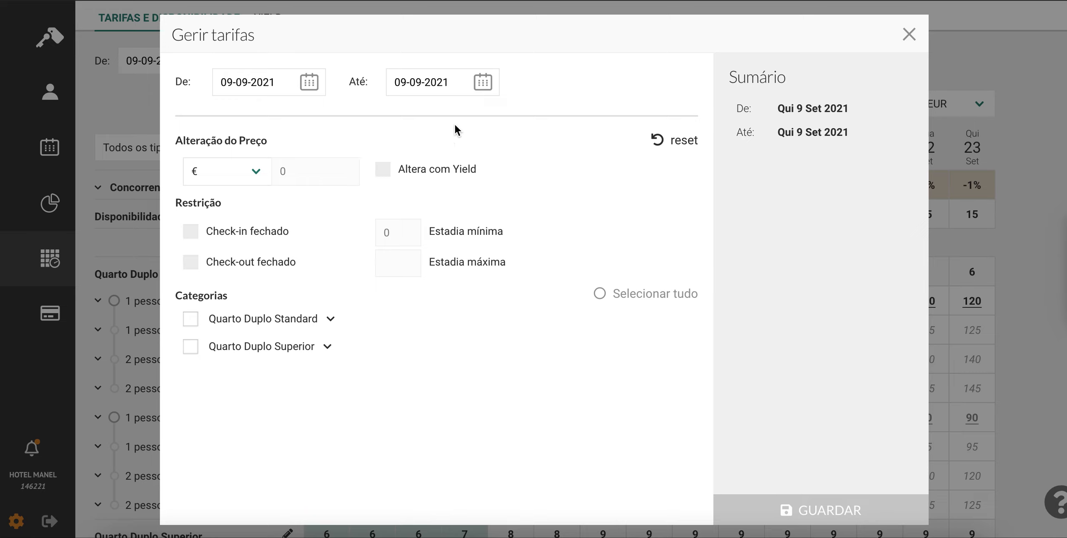
left_click(484, 82)
double_click(596, 116)
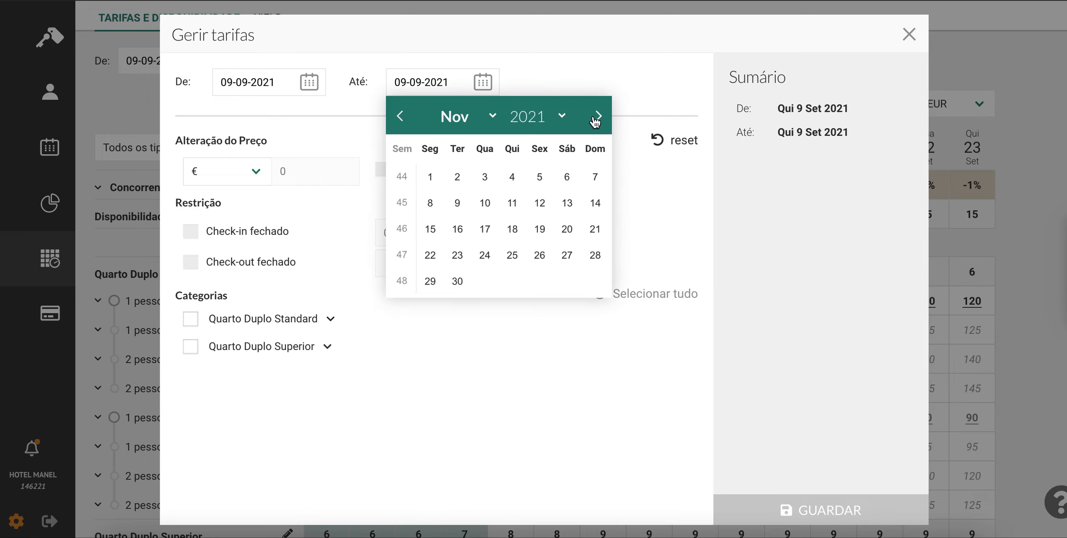
left_click(457, 281)
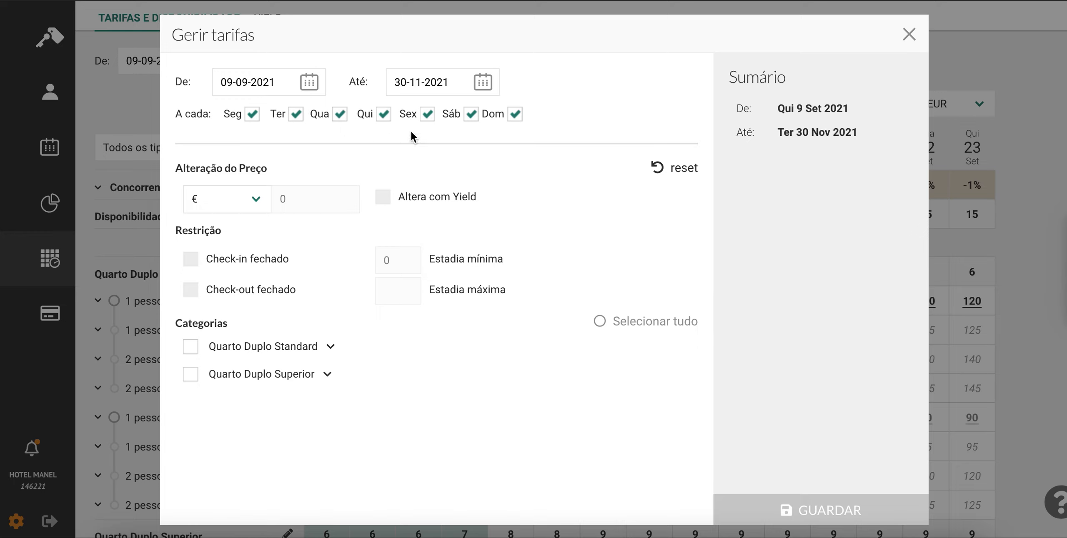
Step: Try a bulk price change of 40 euros and turn it into a negative amount
left_click(307, 200)
type("40")
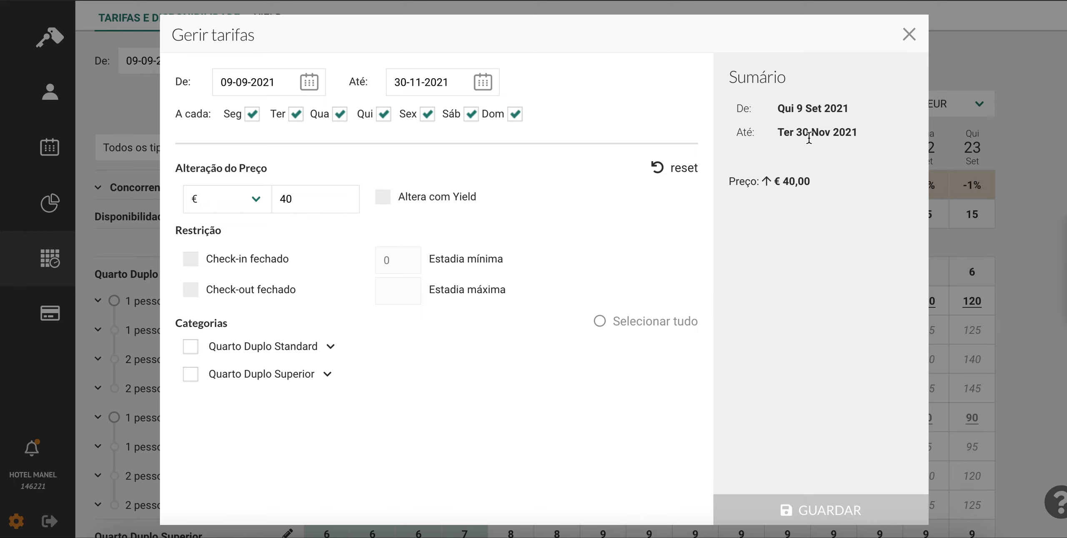
type("-")
Step: Set the bulk price change to -10 and its unit to percent
left_click(297, 199)
triple_click(297, 199)
type("10")
left_click(241, 200)
left_click(240, 217)
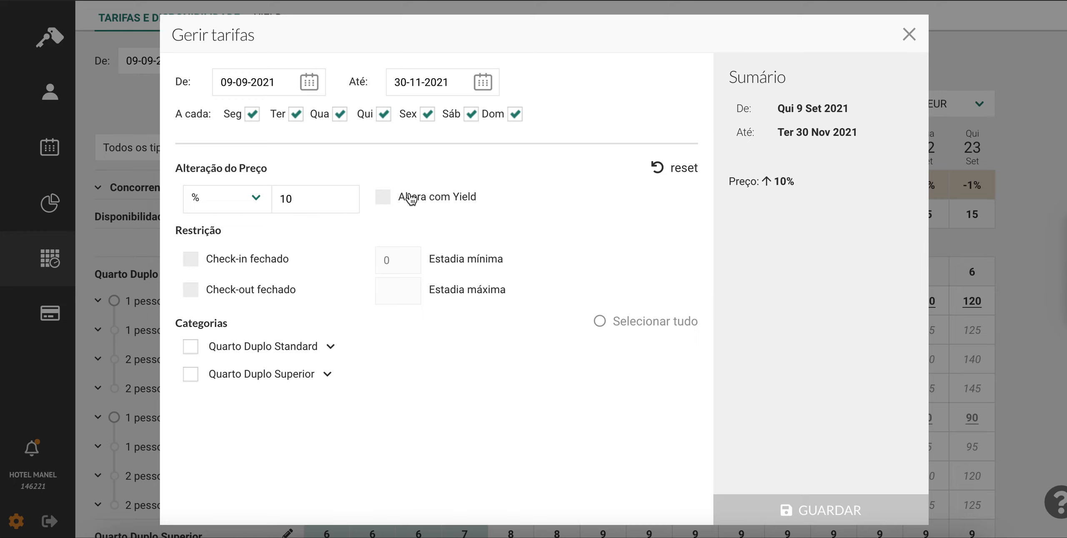
left_click(281, 200)
type("-")
Step: Expand the Quarto Duplo Standard category and select only its four OTA rates for the price change
left_click(330, 348)
scroll(330, 351, "down", 3)
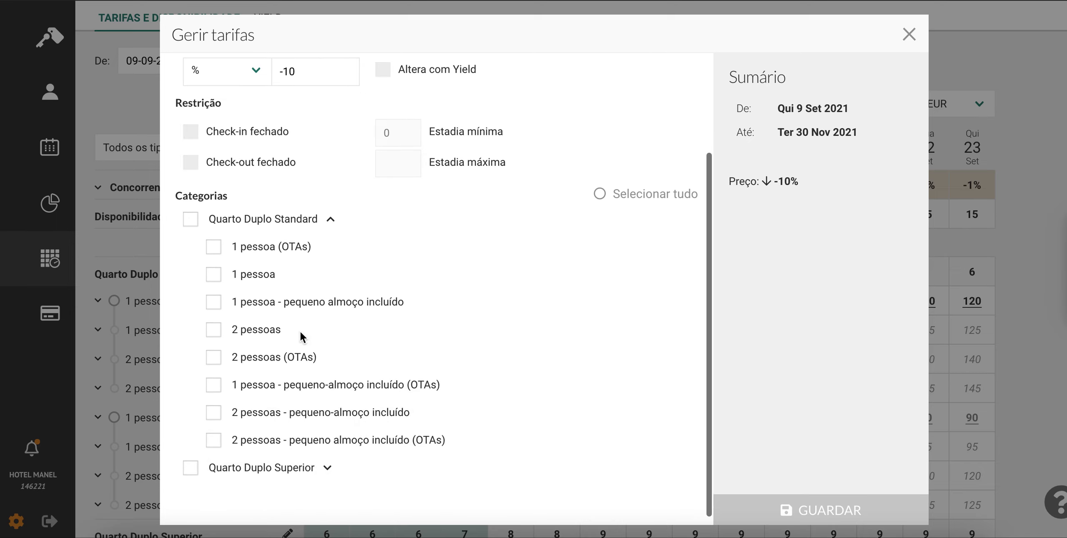
left_click(213, 250)
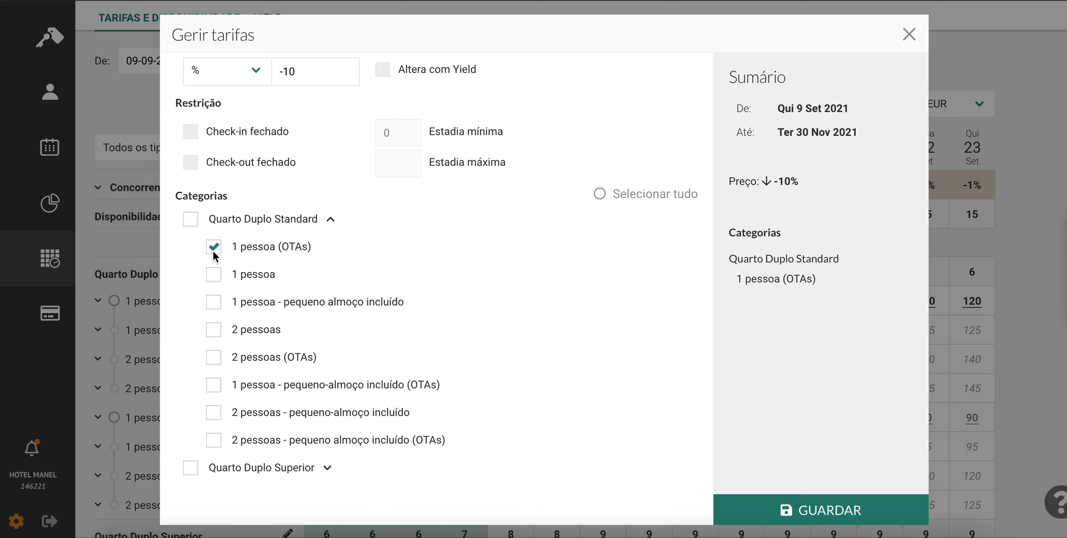
left_click(214, 357)
left_click(214, 385)
left_click(213, 440)
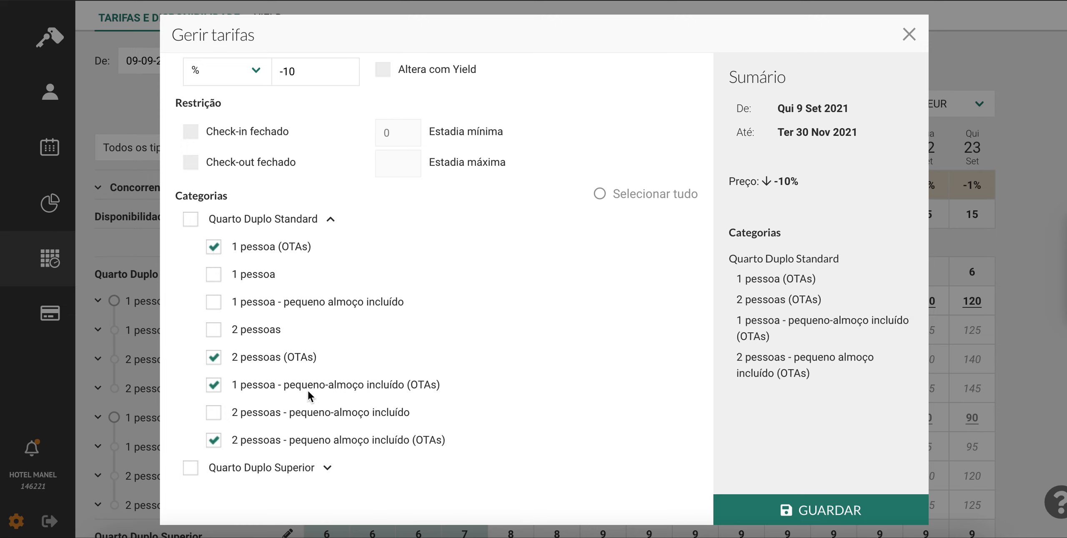
Step: Select all rates of Quarto Duplo Standard and Quarto Duplo Superior and save the bulk price change
left_click(190, 219)
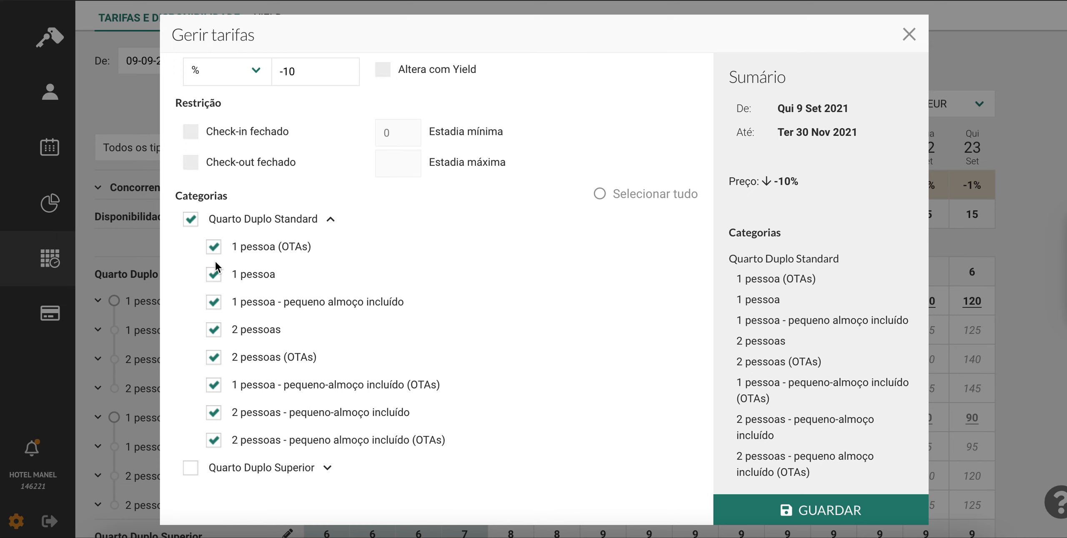
scroll(217, 267, "down", 1)
left_click(326, 460)
scroll(219, 383, "down", 3)
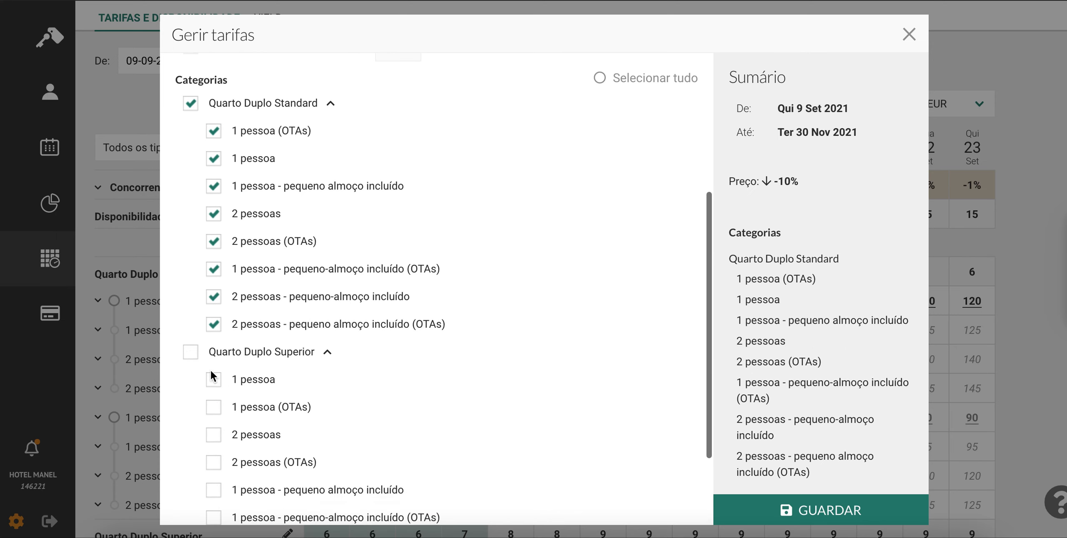
left_click(190, 352)
left_click(845, 514)
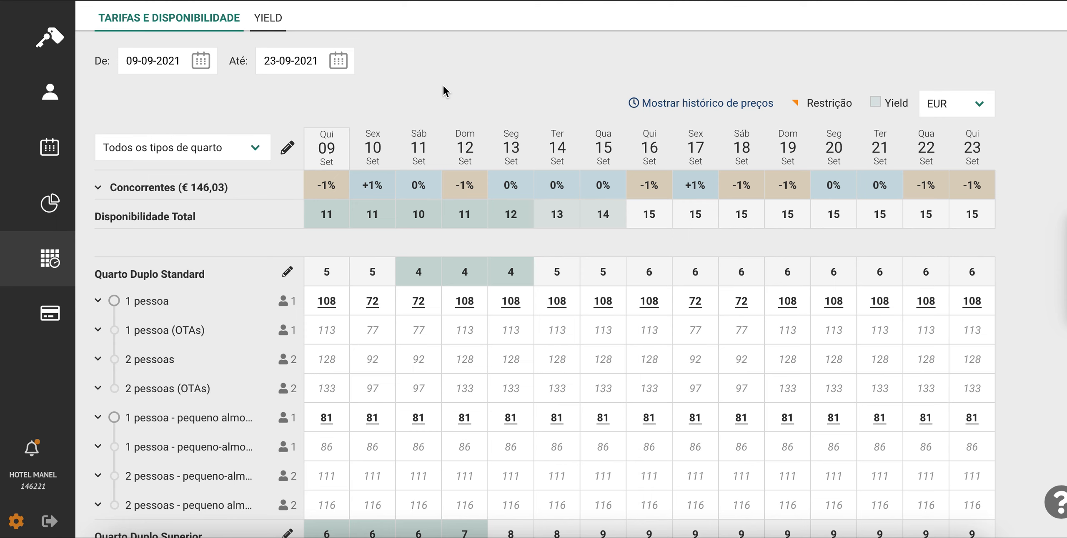
Step: Create a new yield rule and name it Exemplo 1
left_click(272, 18)
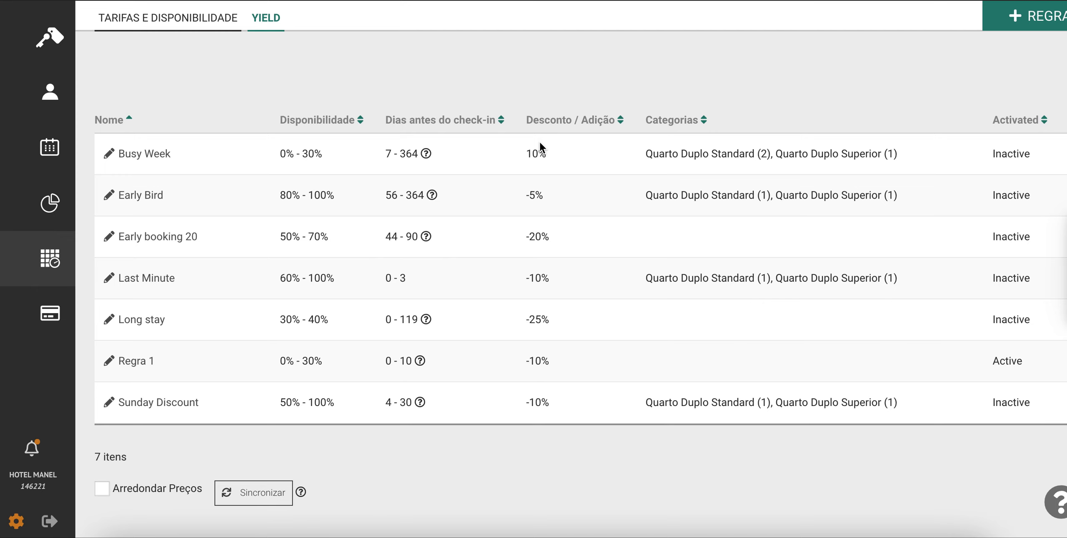
left_click(1029, 20)
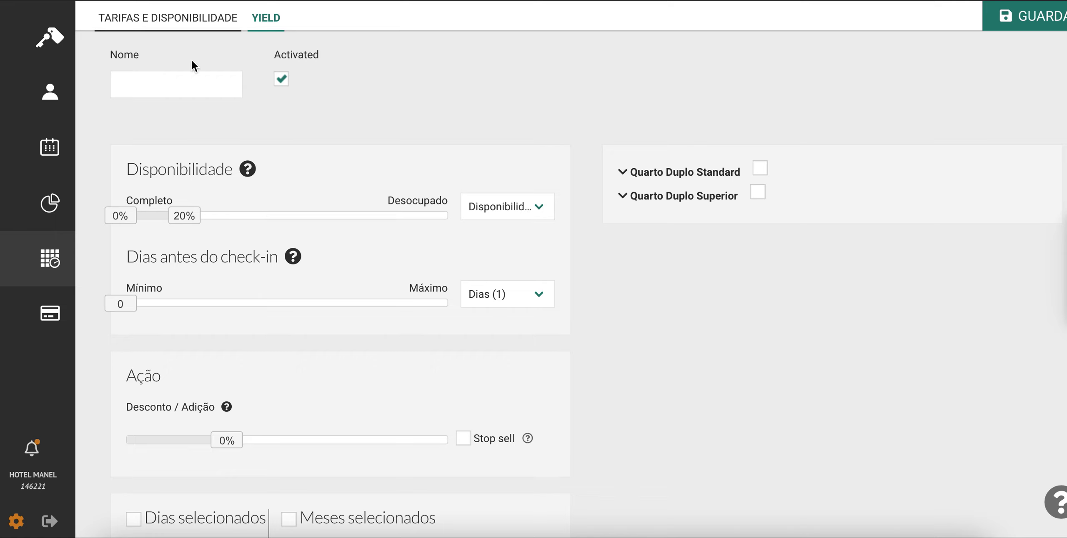
left_click(177, 83)
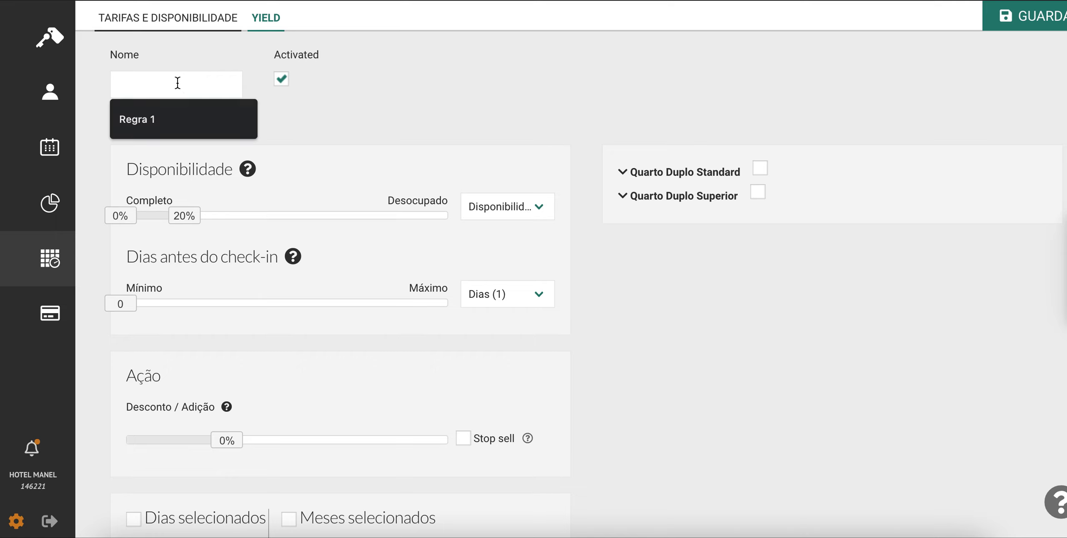
type("Exemplo 1")
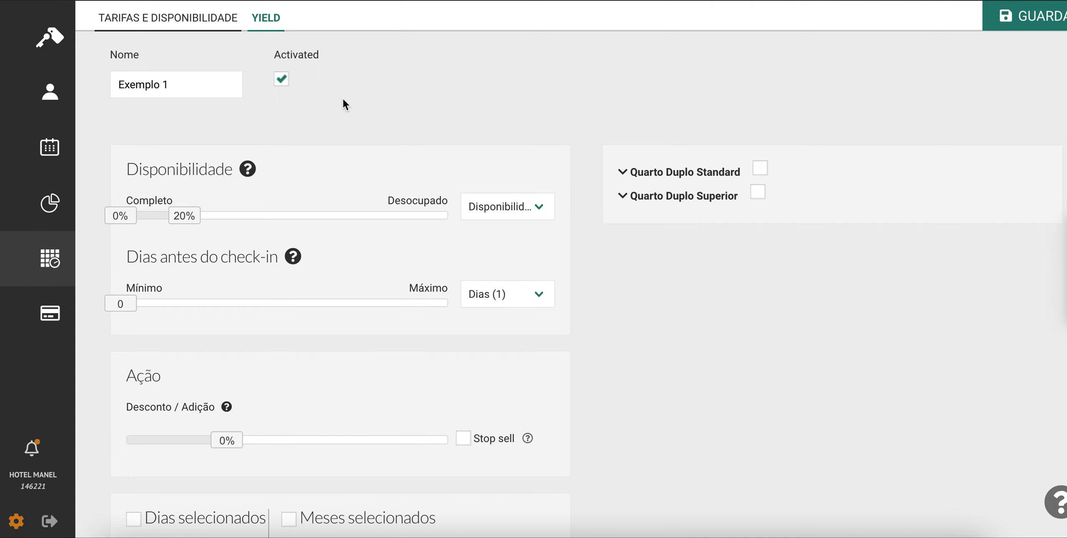
Step: Set the rule's range of days before check-in to 5–20 days
scroll(343, 100, "down", 1)
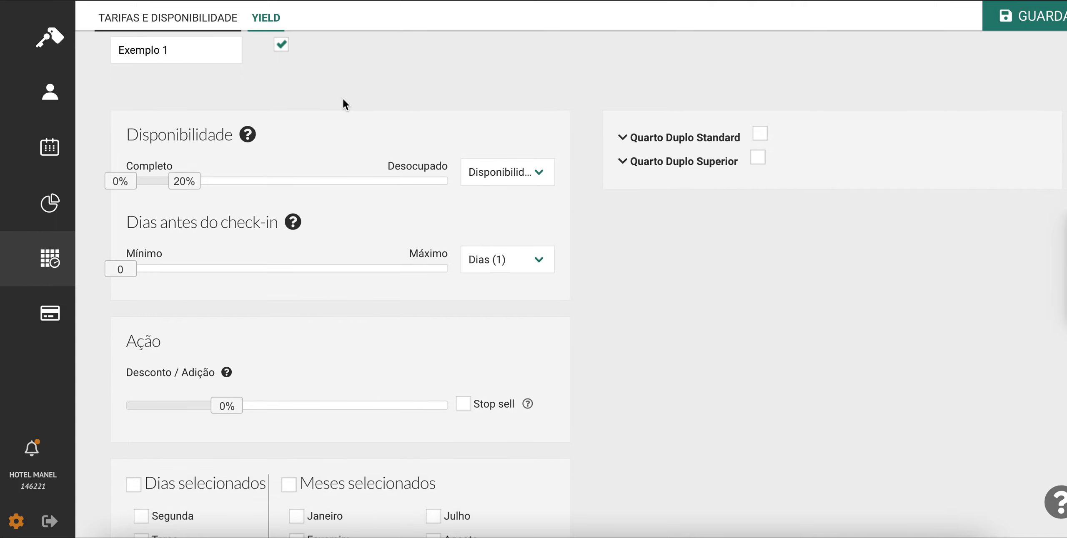
left_click_drag(132, 274, 351, 280)
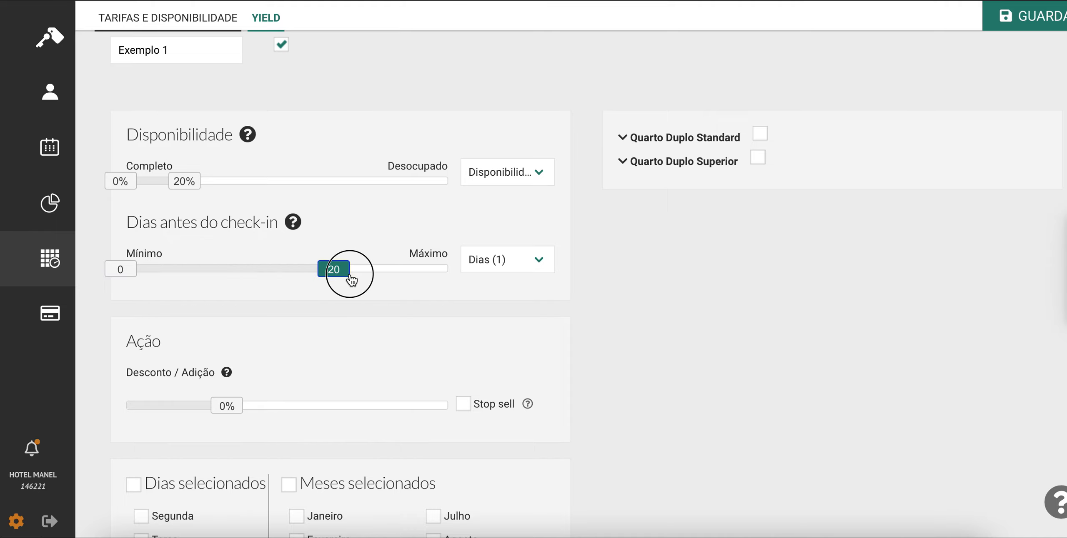
left_click_drag(145, 275, 194, 269)
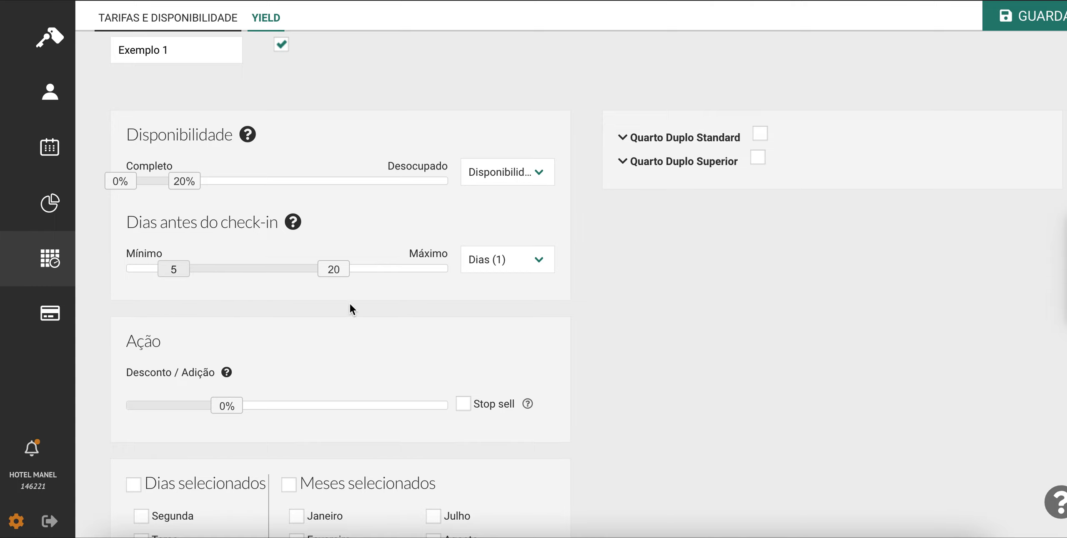
Step: Set the rule's upper availability limit to 30% and its price adjustment to +20%
left_click_drag(189, 183, 234, 189)
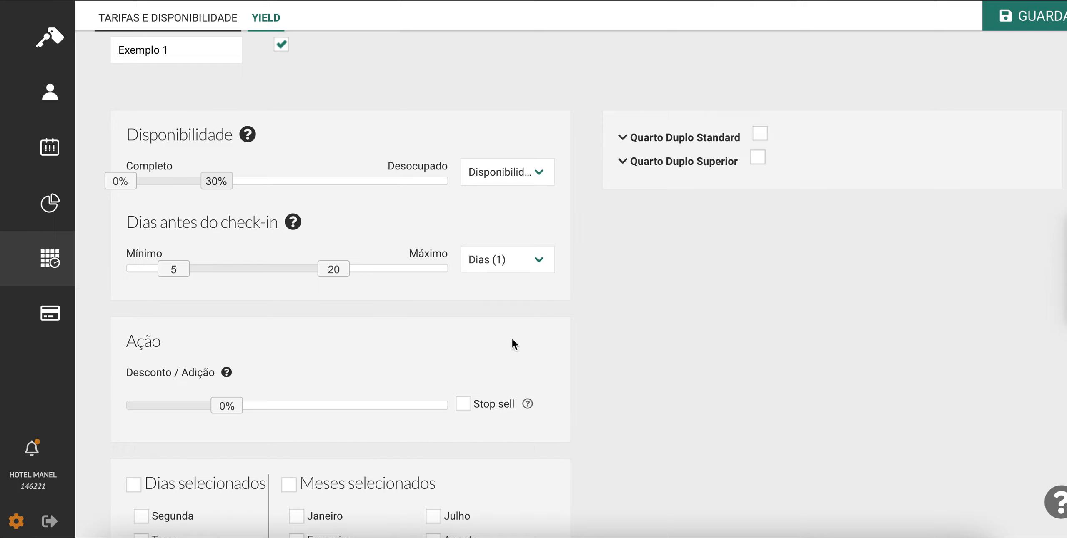
scroll(600, 335, "down", 1)
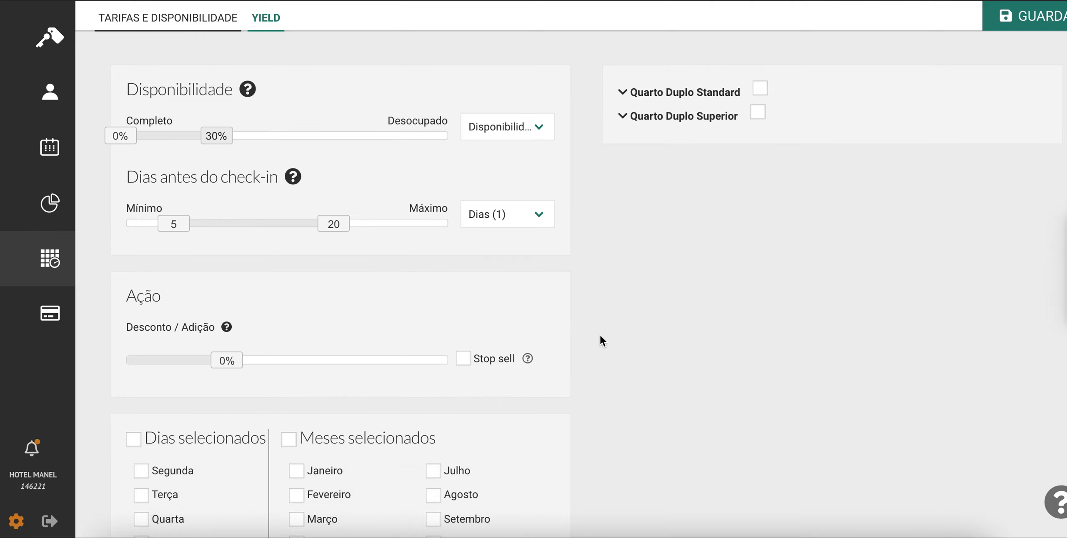
left_click_drag(226, 369, 275, 370)
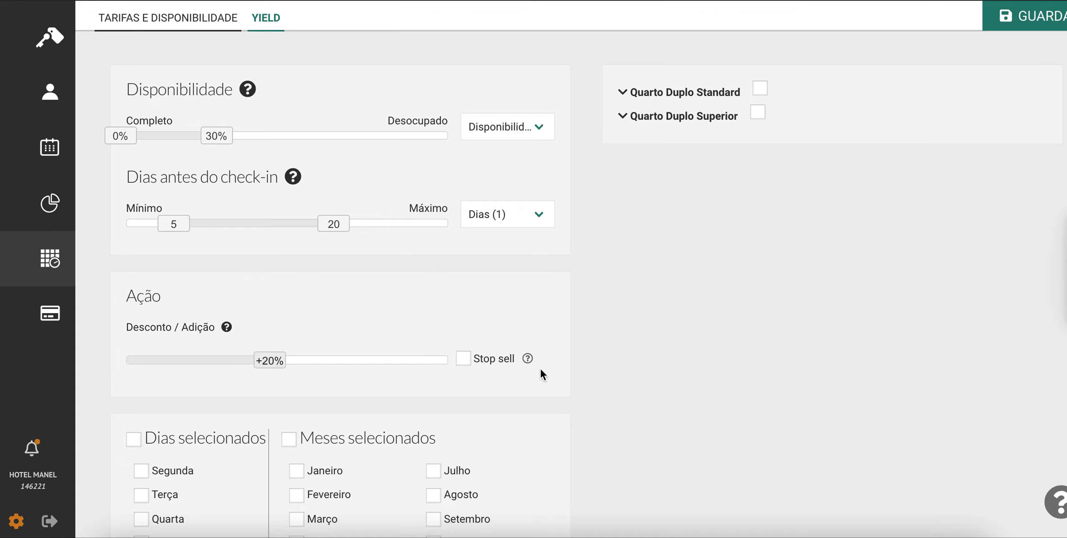
Step: Apply the rule to all months and all days of the week
scroll(731, 383, "down", 4)
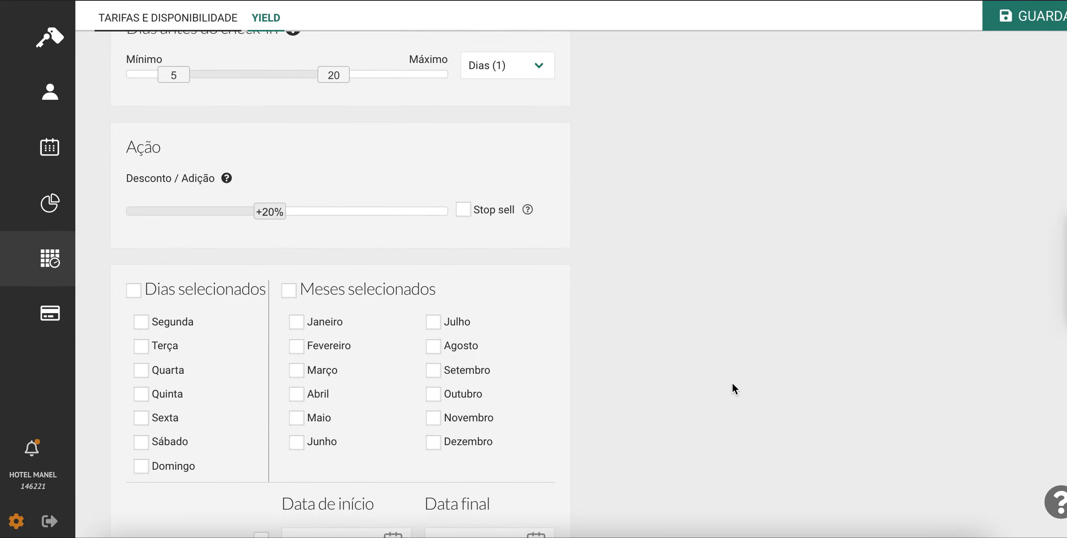
left_click(293, 282)
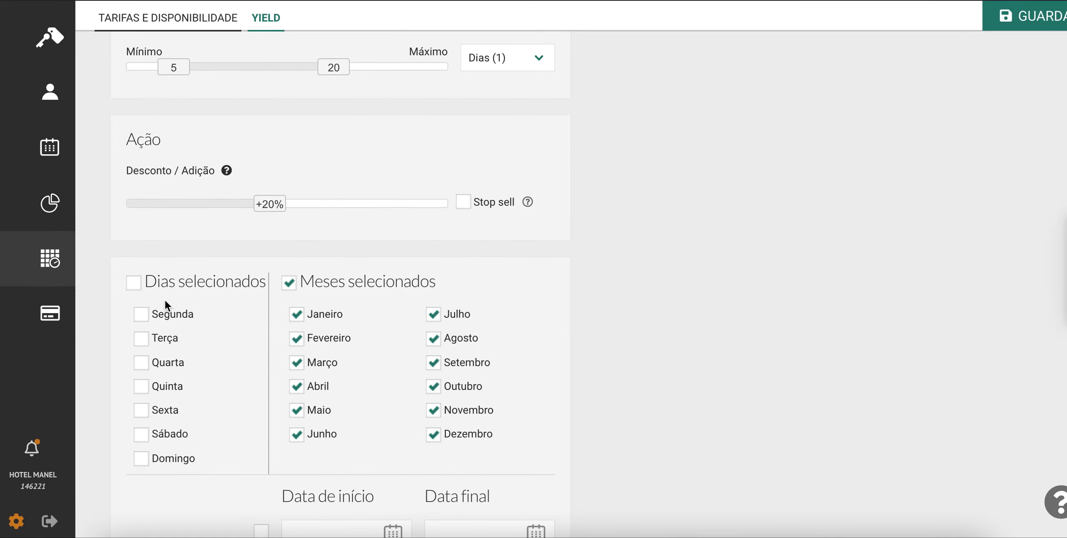
left_click(134, 283)
scroll(458, 274, "down", 2)
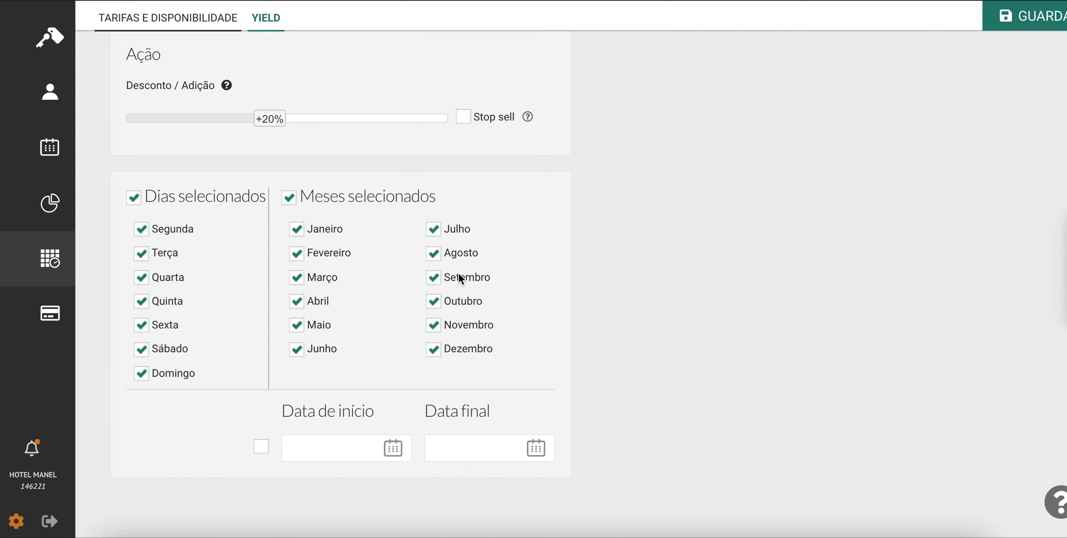
Step: Check the start and end date calendars and the rates listed under Quarto Duplo Standard
left_click(394, 442)
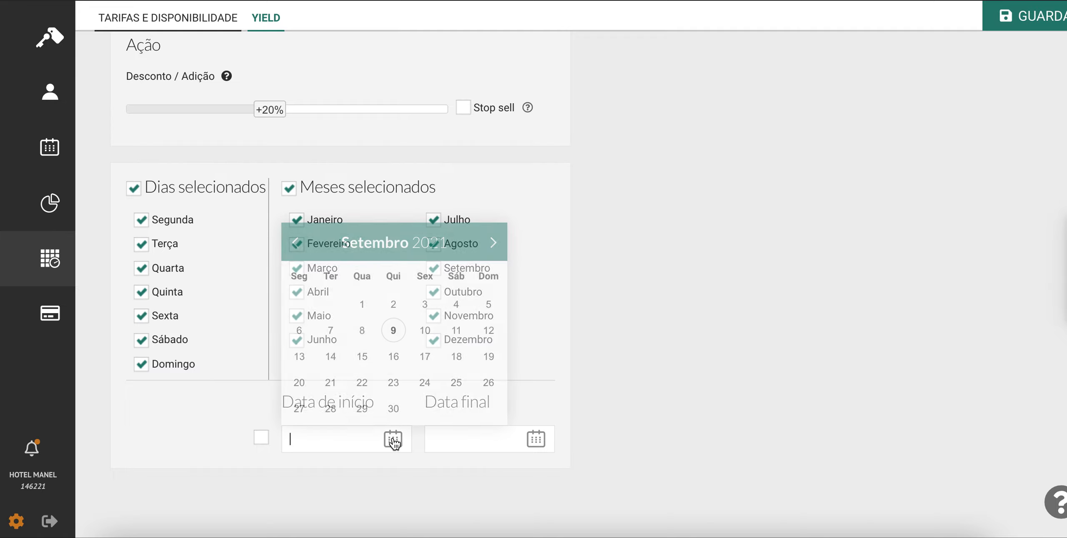
left_click(536, 439)
left_click(791, 340)
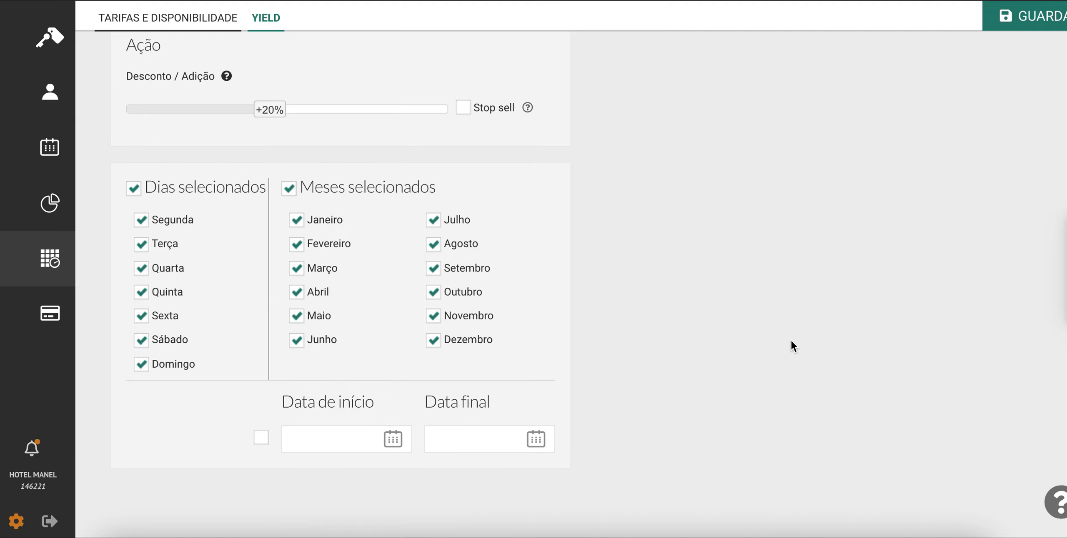
scroll(791, 340, "up", 7)
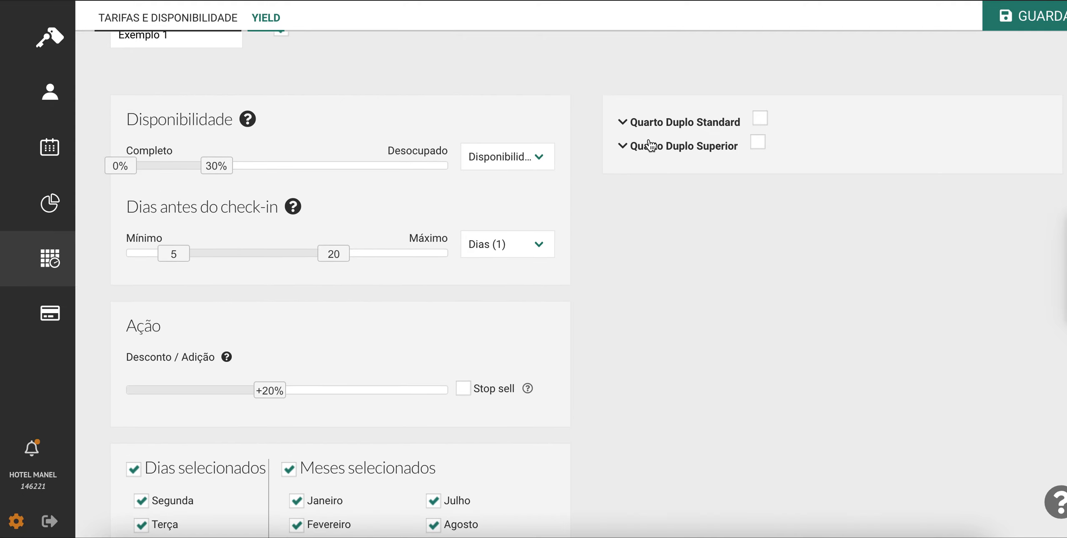
left_click(628, 122)
left_click(625, 123)
scroll(690, 246, "up", 1)
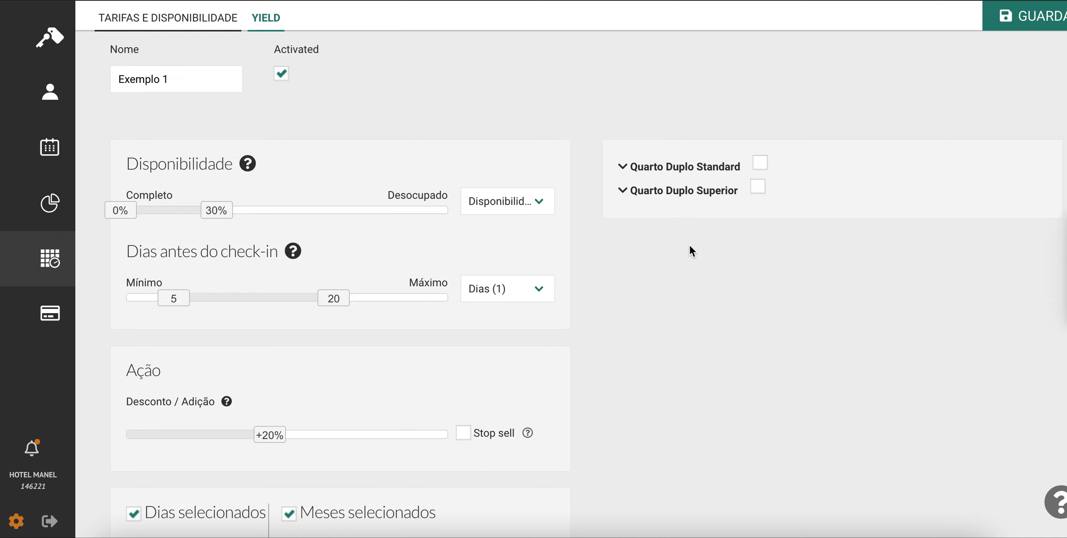
Step: Set the rule's range of days before check-in to 16–23, keeping Dias (1) as the unit
scroll(689, 246, "down", 1)
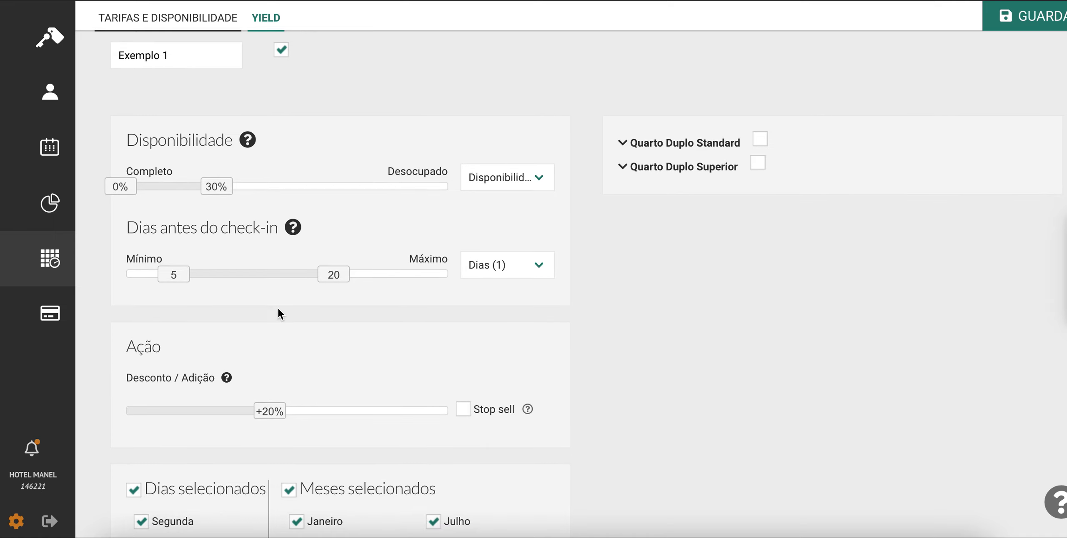
left_click_drag(339, 283, 376, 277)
left_click_drag(185, 274, 300, 274)
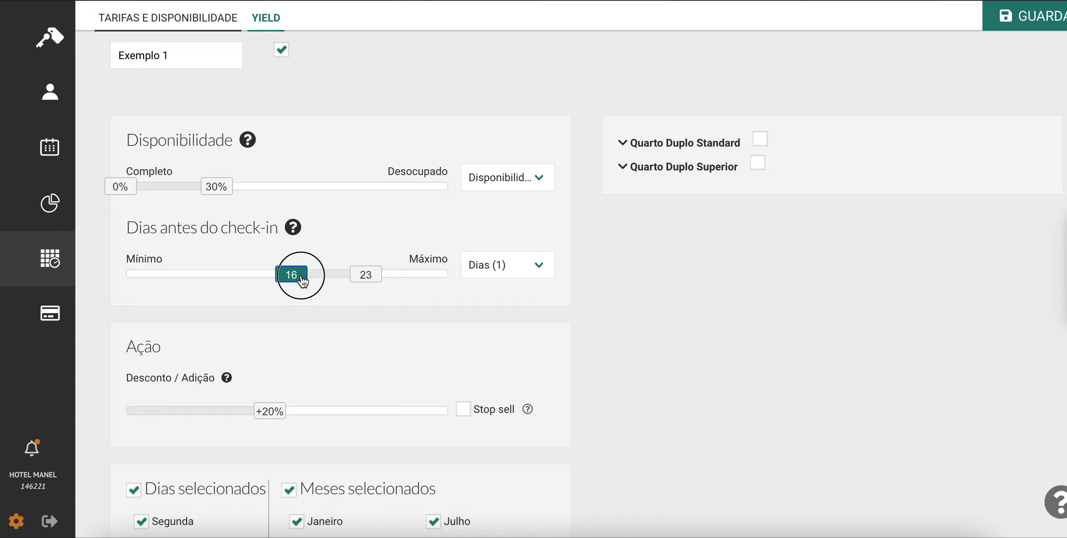
left_click(516, 276)
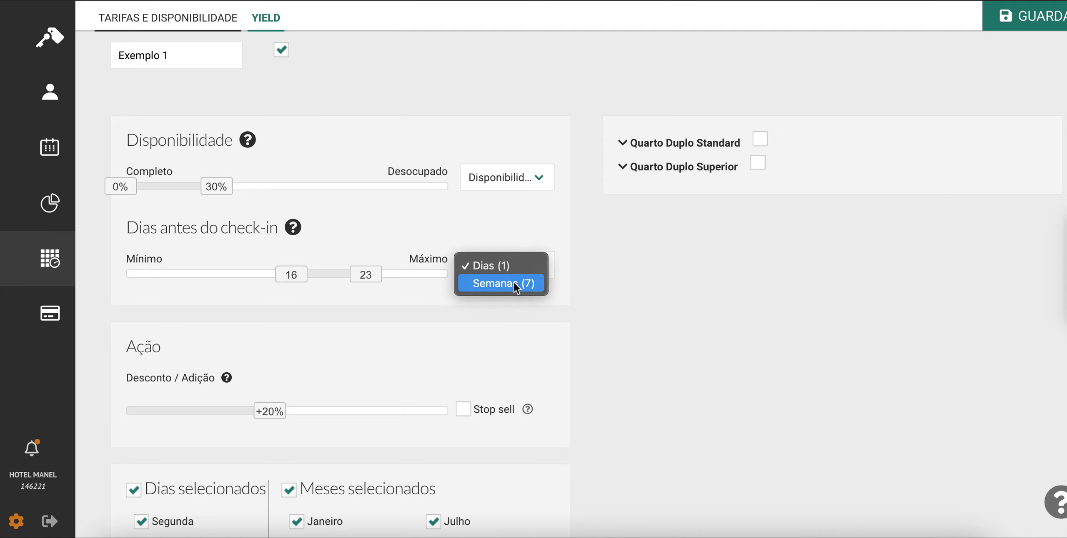
left_click(676, 312)
Step: Set the rule's upper availability limit to 80% and its price adjustment to -10%
left_click_drag(217, 186, 386, 197)
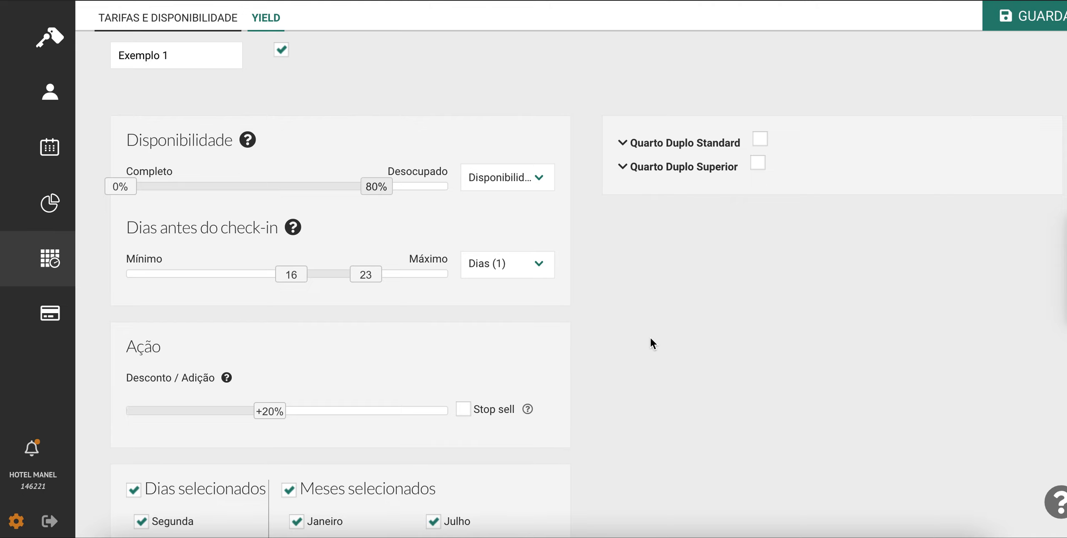
scroll(651, 339, "down", 2)
left_click_drag(274, 348, 220, 354)
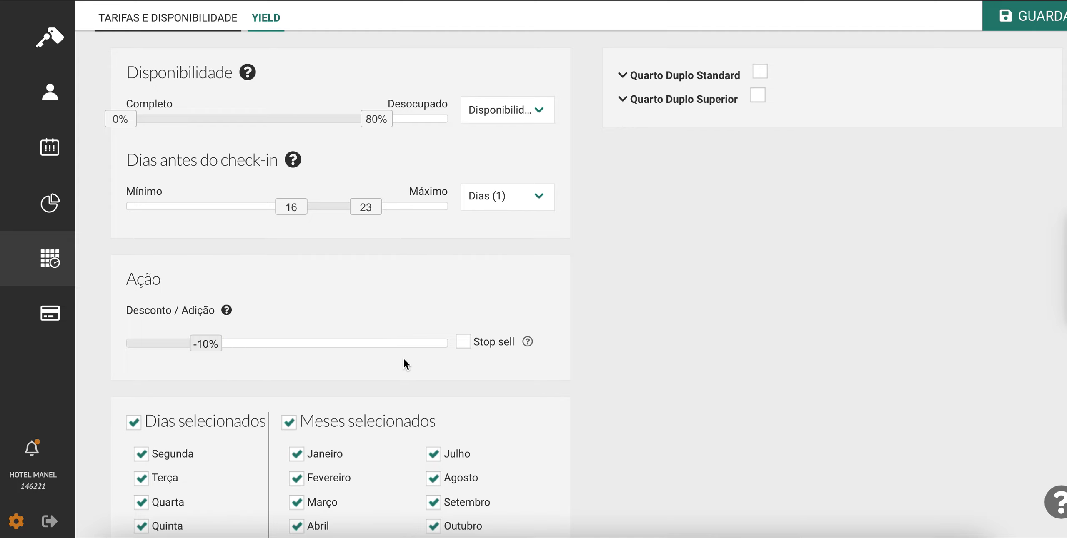
scroll(404, 358, "down", 4)
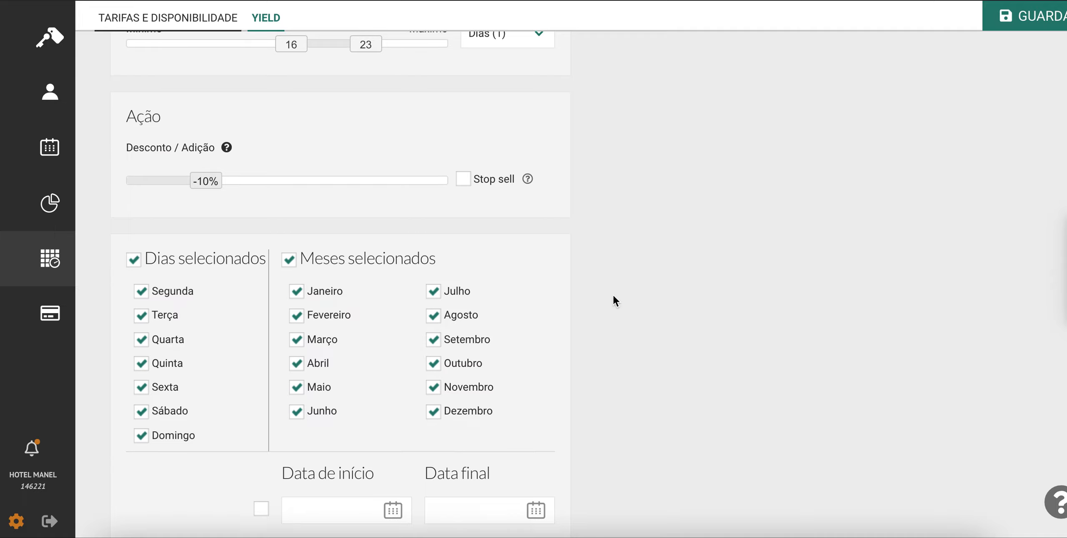
scroll(613, 295, "up", 6)
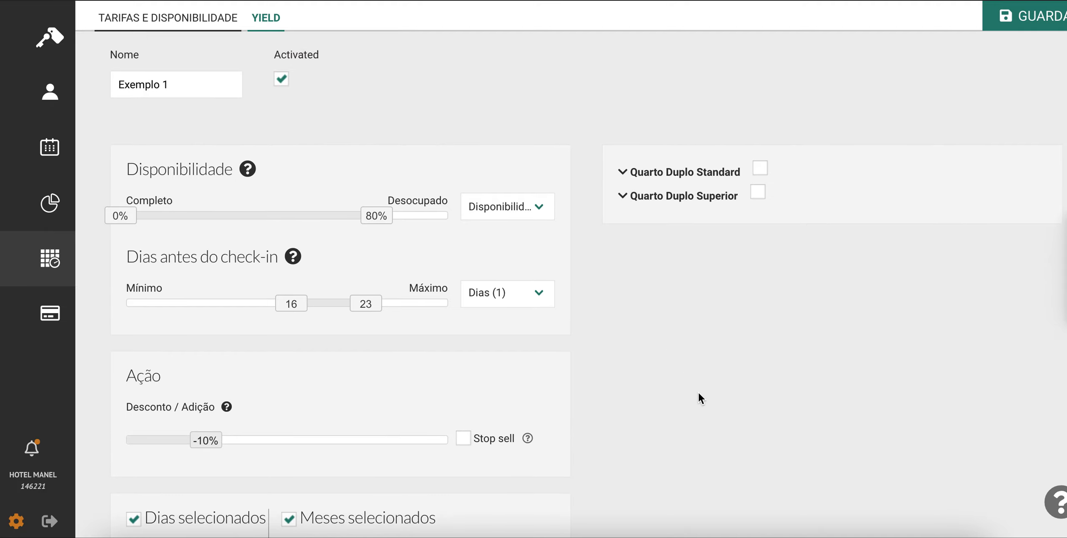
scroll(698, 393, "down", 1)
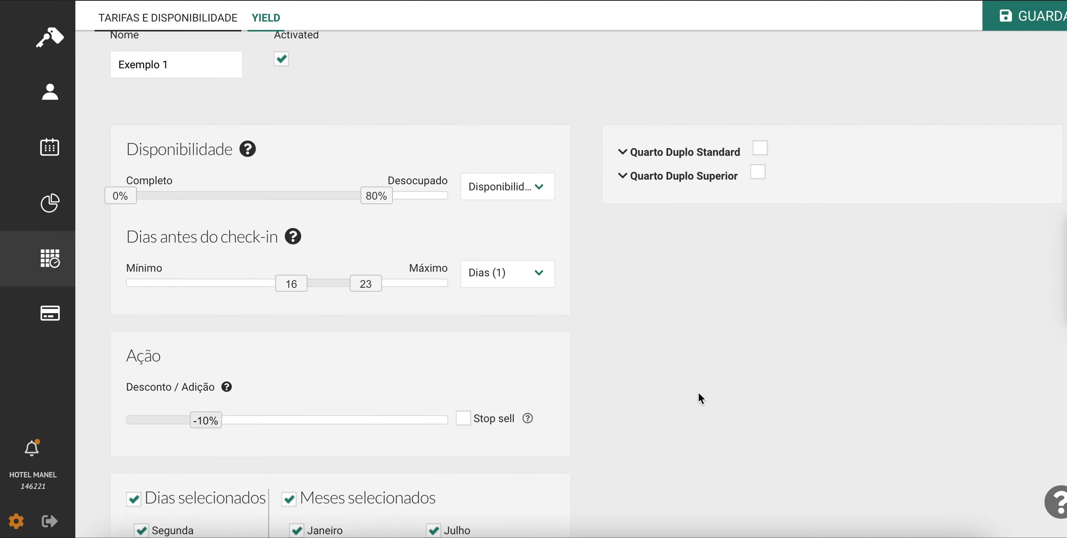